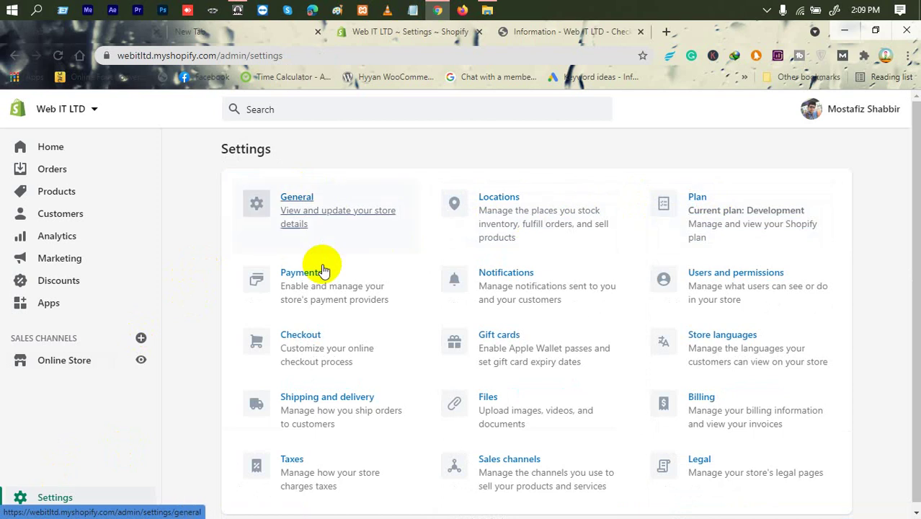
Step: Open the Users and permissions card from the Settings page
click(734, 286)
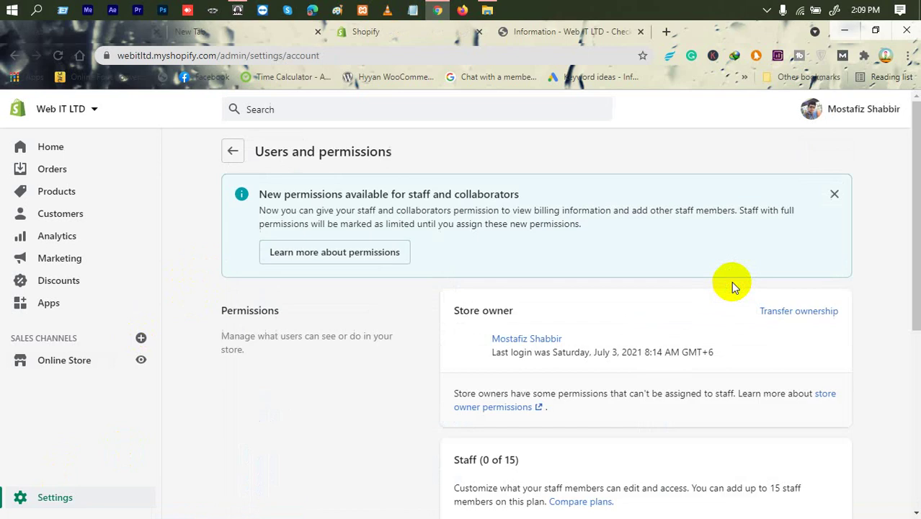
scroll(479, 303, down, 2)
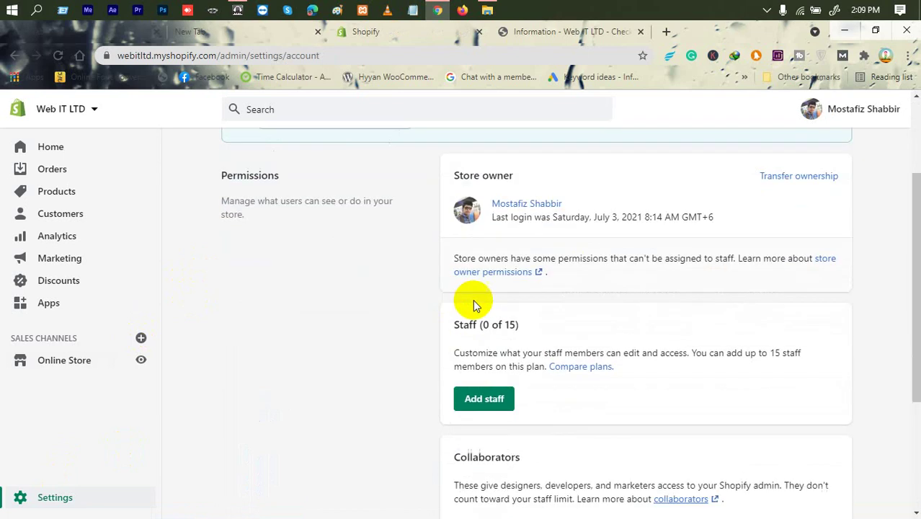
triple_click(461, 175)
triple_click(462, 175)
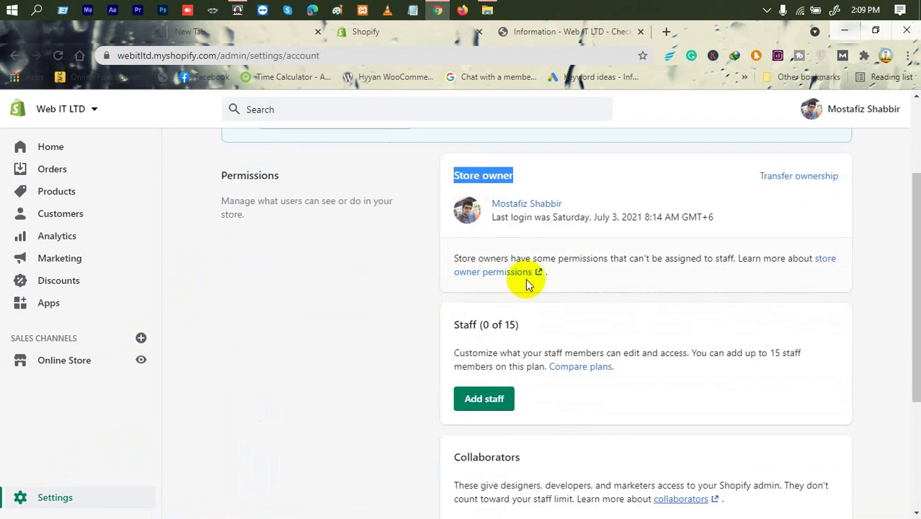
triple_click(453, 325)
click(487, 325)
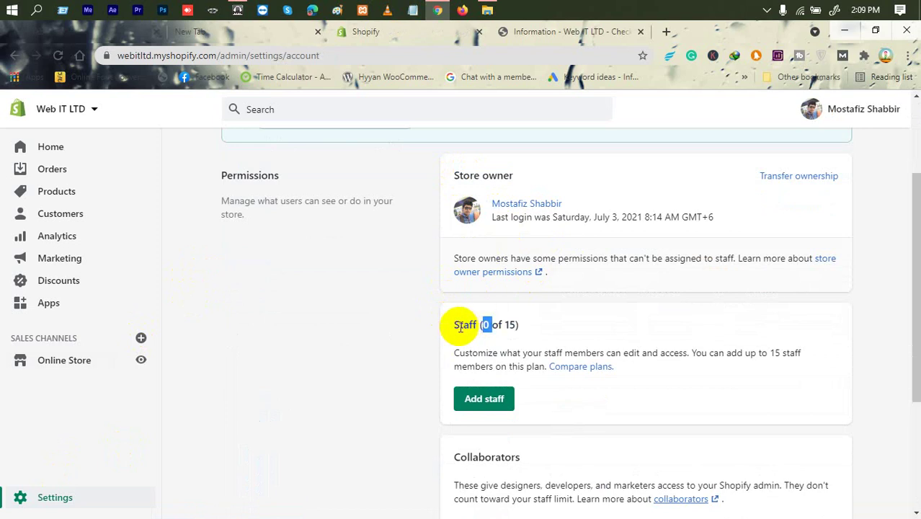
double_click(457, 324)
click(493, 324)
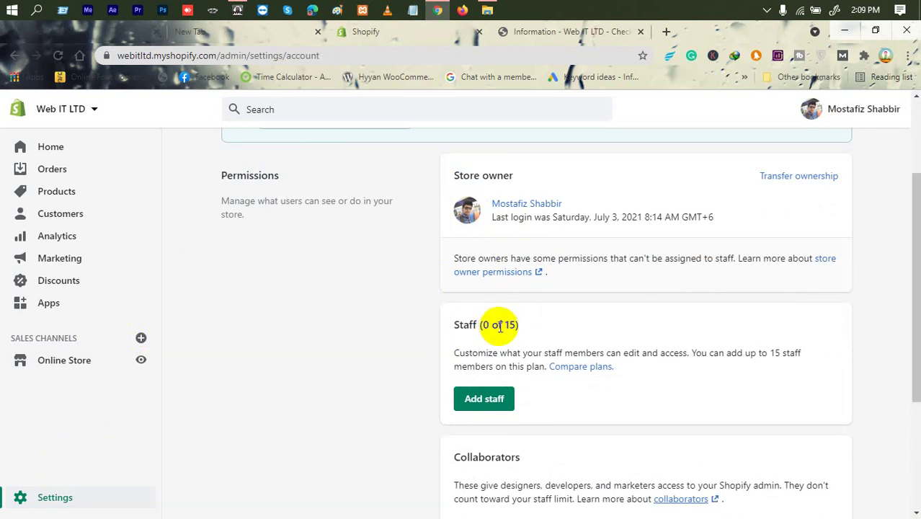
double_click(465, 324)
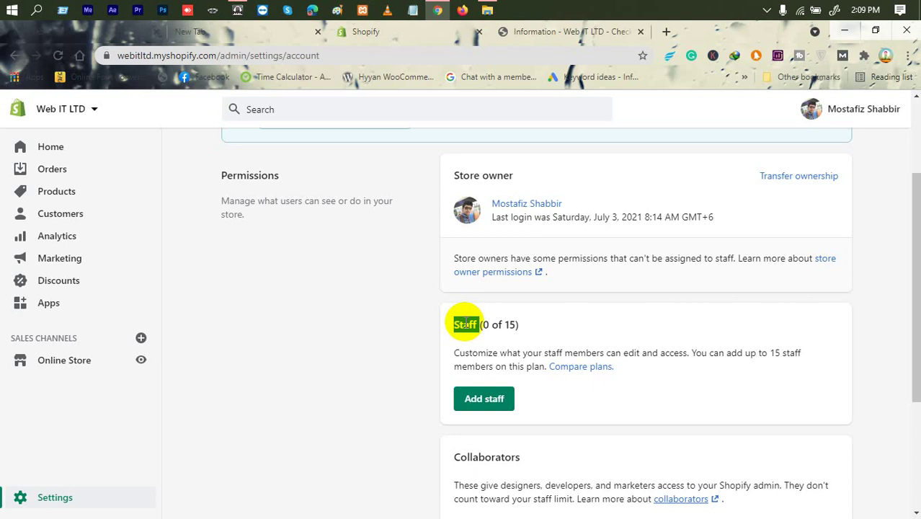
scroll(458, 375, down, 3)
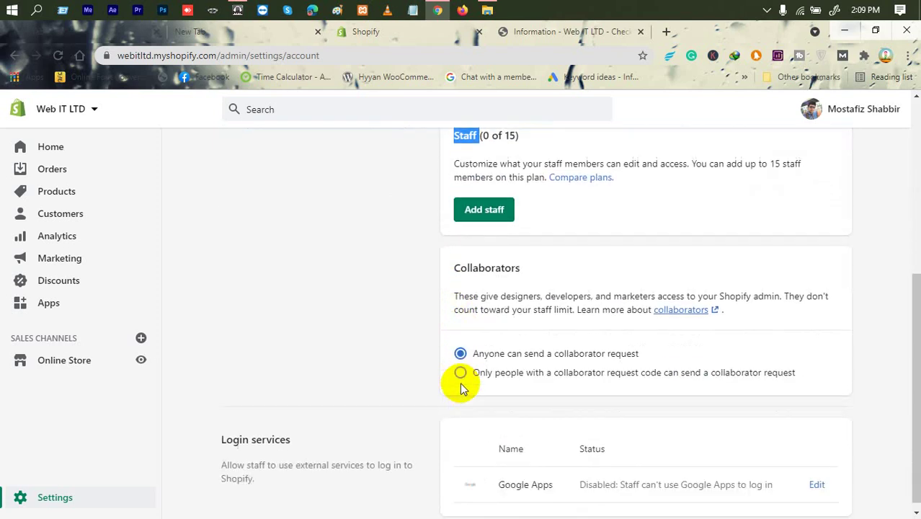
scroll(468, 263, up, 1)
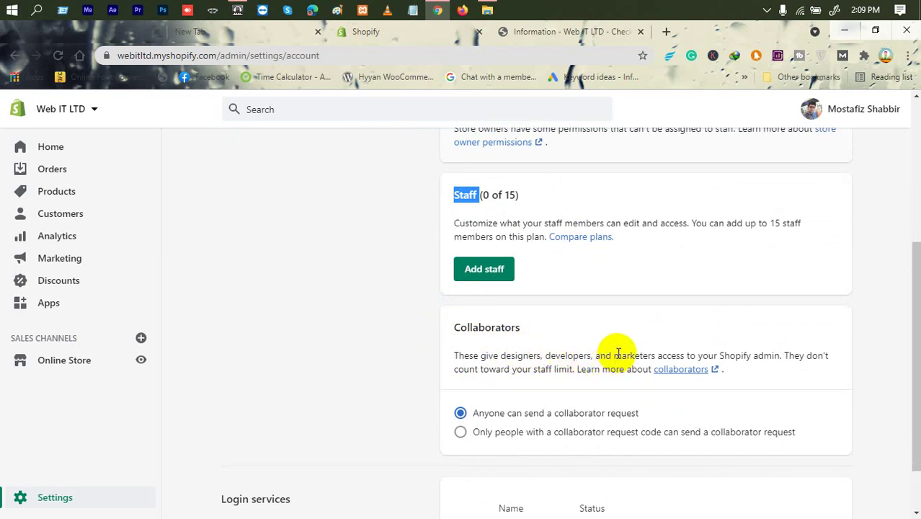
scroll(525, 371, down, 1)
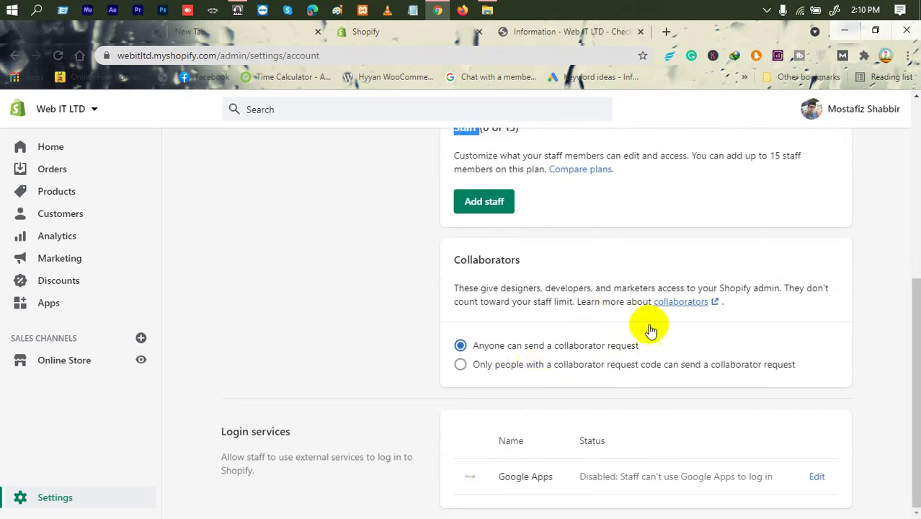
double_click(535, 288)
triple_click(535, 288)
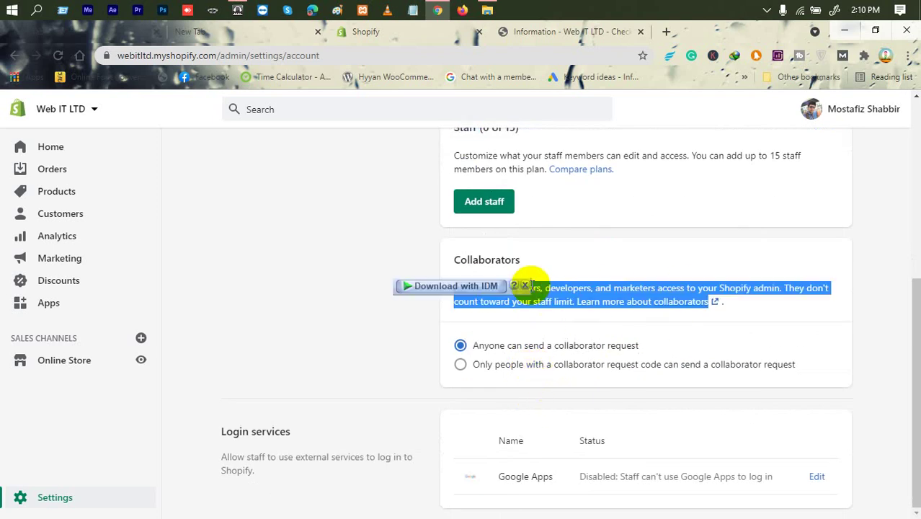
double_click(536, 289)
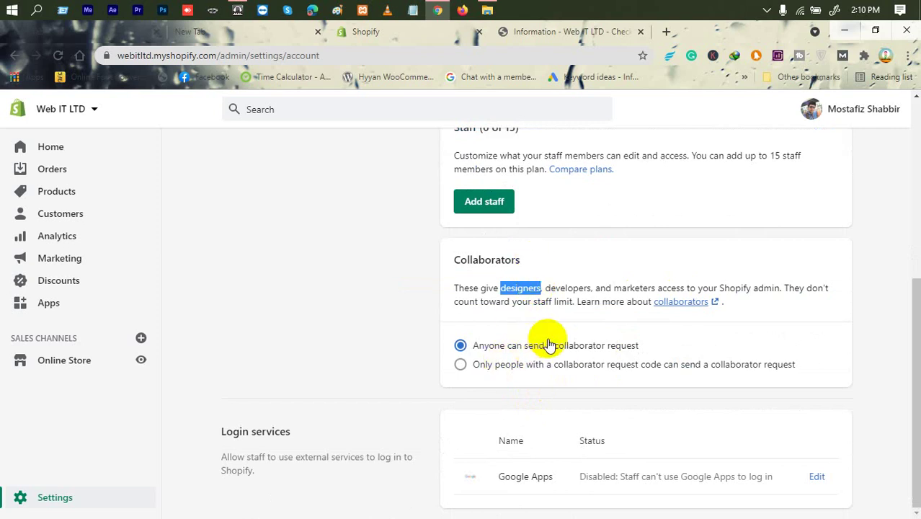
double_click(523, 288)
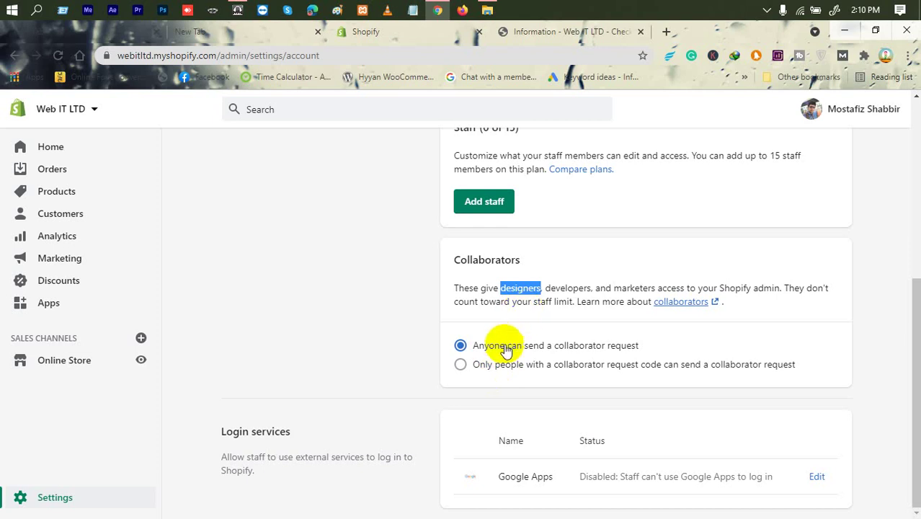
click(524, 295)
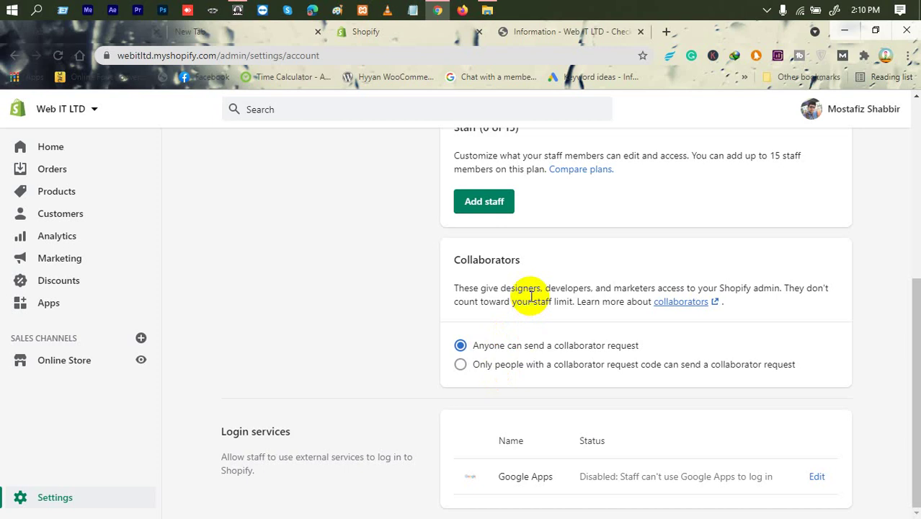
scroll(531, 296, up, 3)
scroll(526, 354, down, 3)
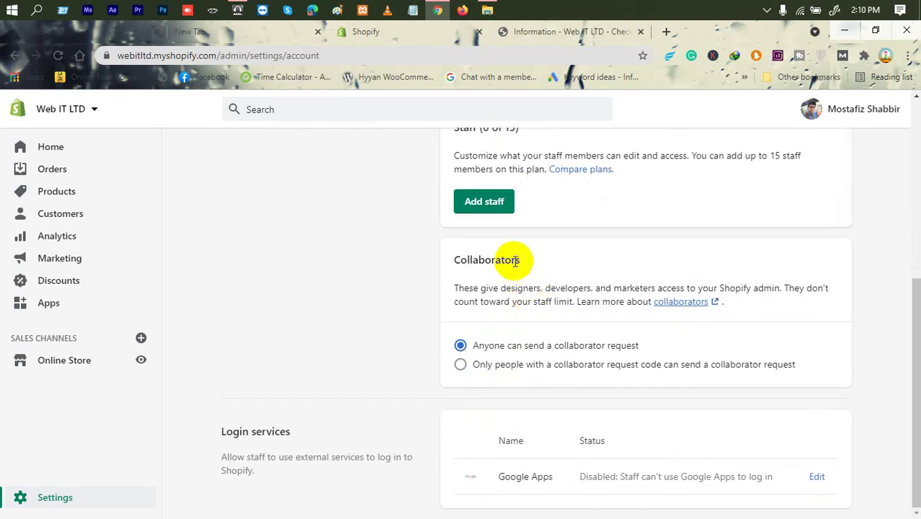
scroll(523, 302, up, 4)
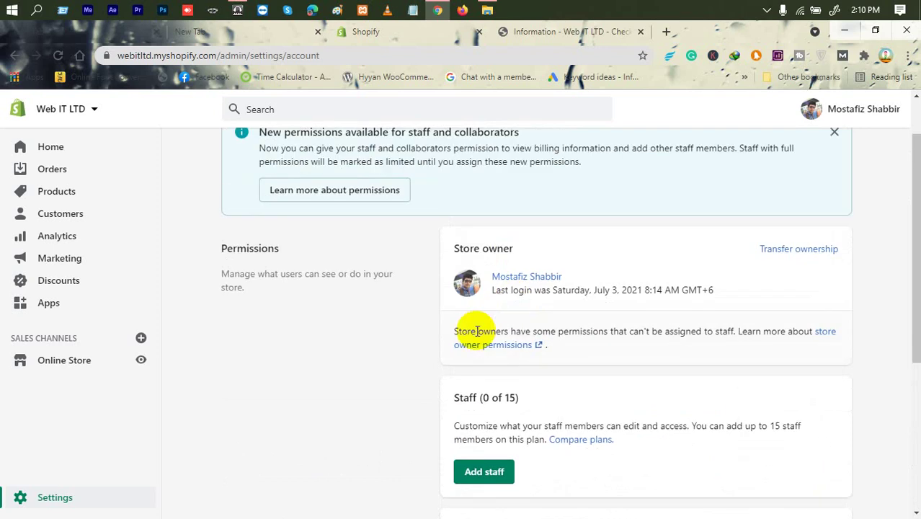
scroll(473, 447, down, 2)
Step: Start an Add staff invite, read its no-permissions notice, and focus the First Name field
click(483, 402)
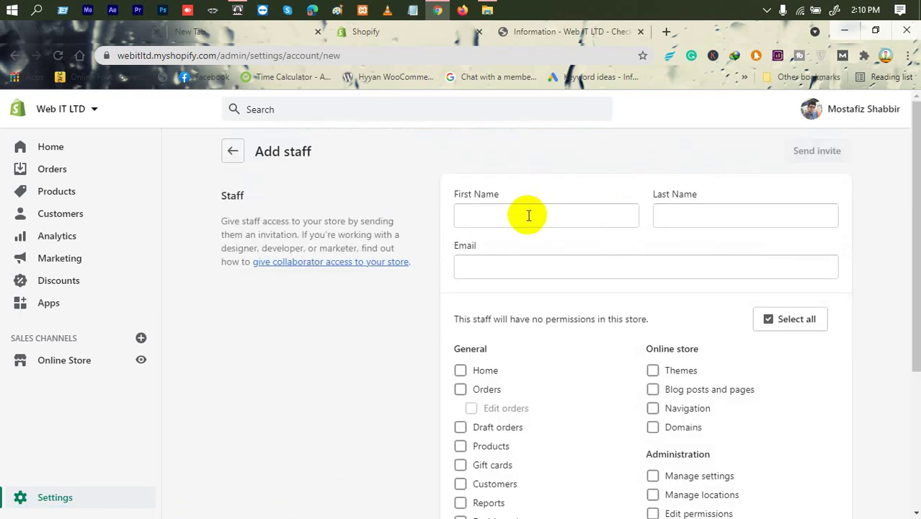
scroll(487, 303, down, 2)
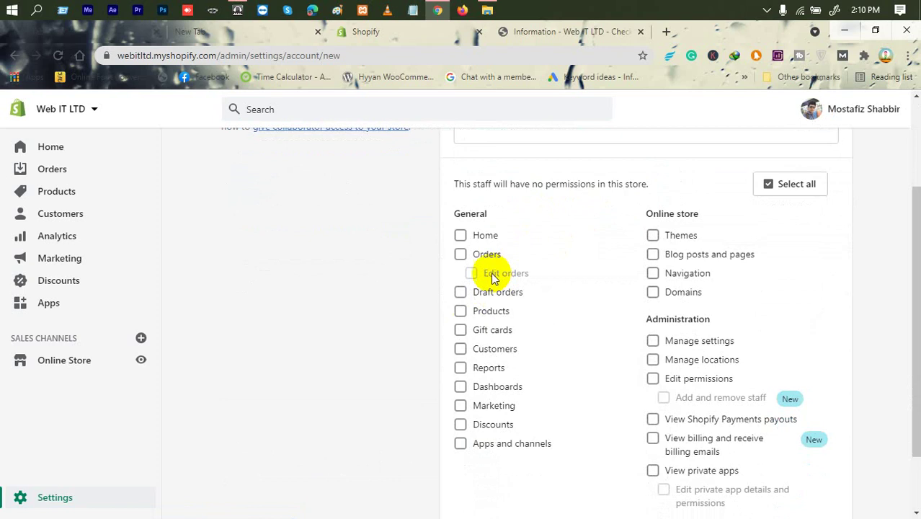
click(644, 181)
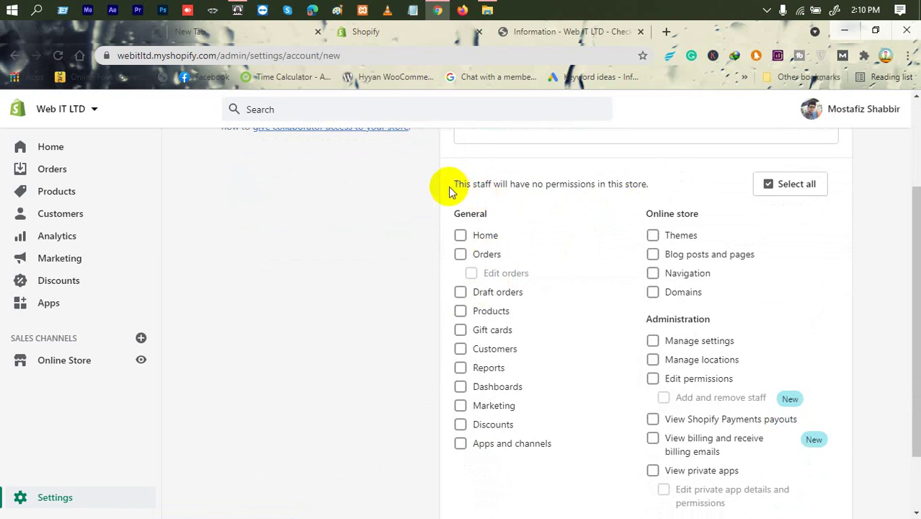
shift+click(489, 185)
click(526, 183)
drag(546, 185, 609, 181)
scroll(609, 179, up, 2)
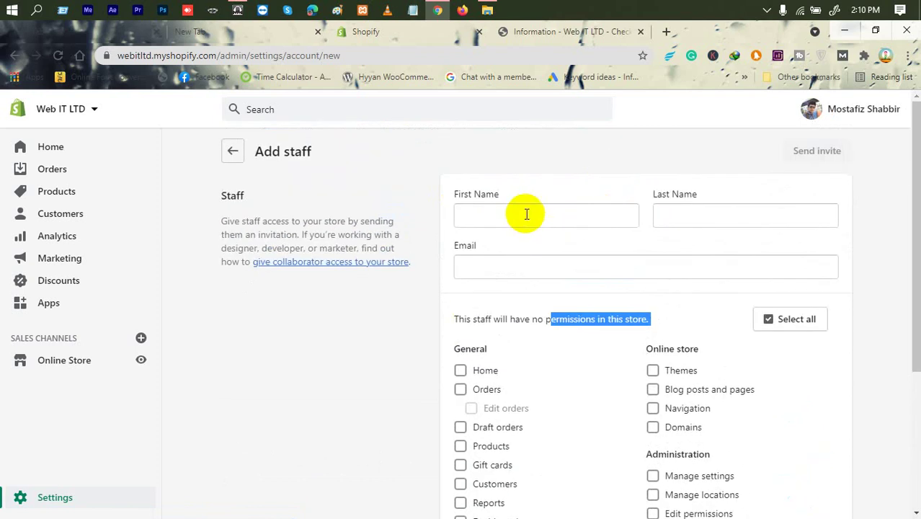
click(527, 214)
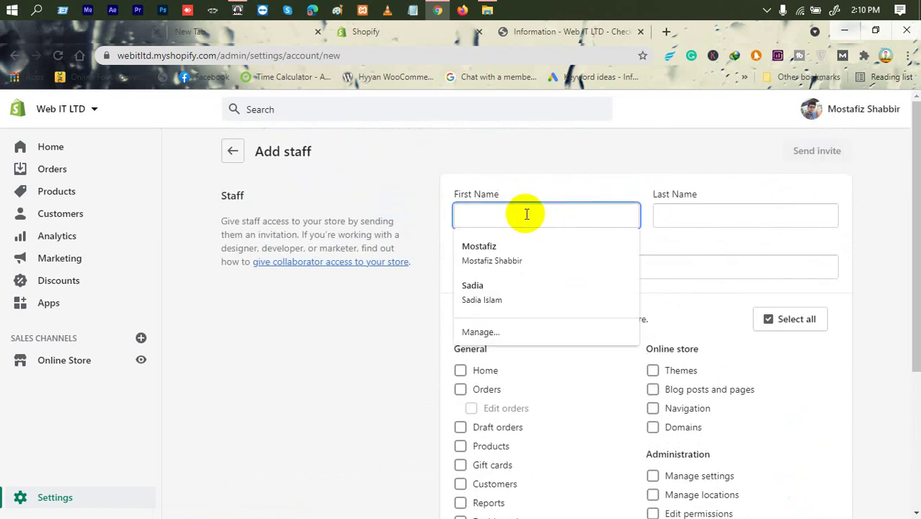
Step: Enter the staff member's first name and last name, then replace the mistyped e-mail with the full address
text(POn)
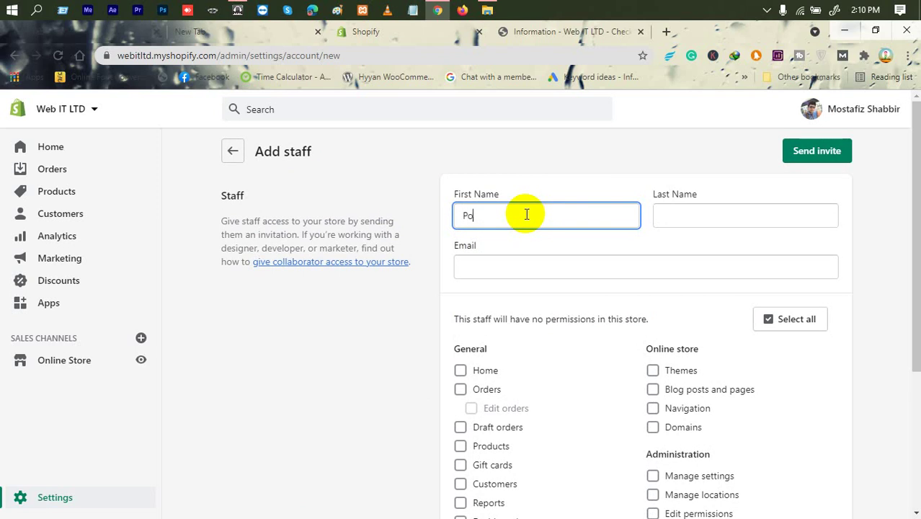
text(n)
key(Tab)
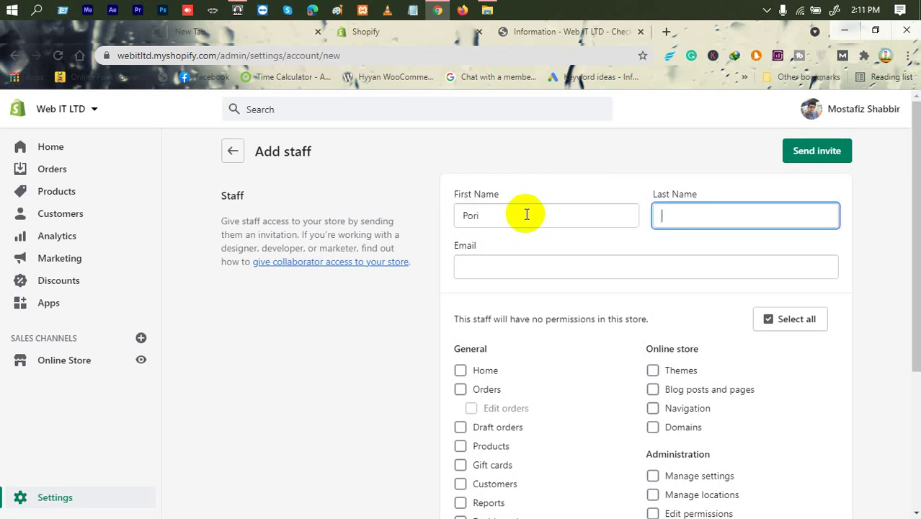
key(Tab)
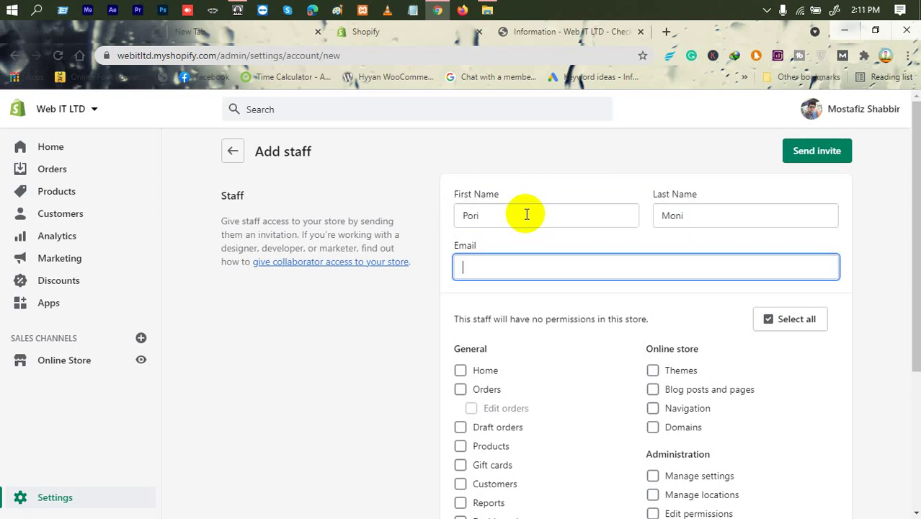
key(shift+Tab)
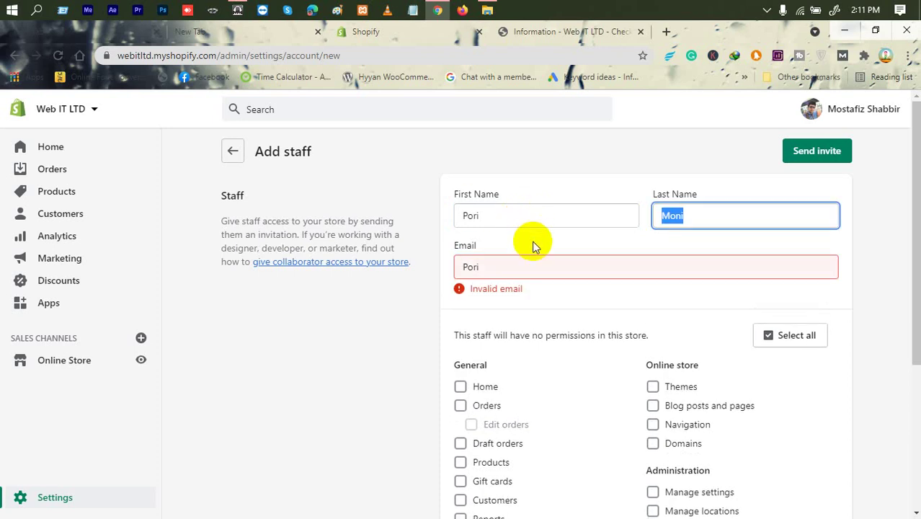
click(517, 273)
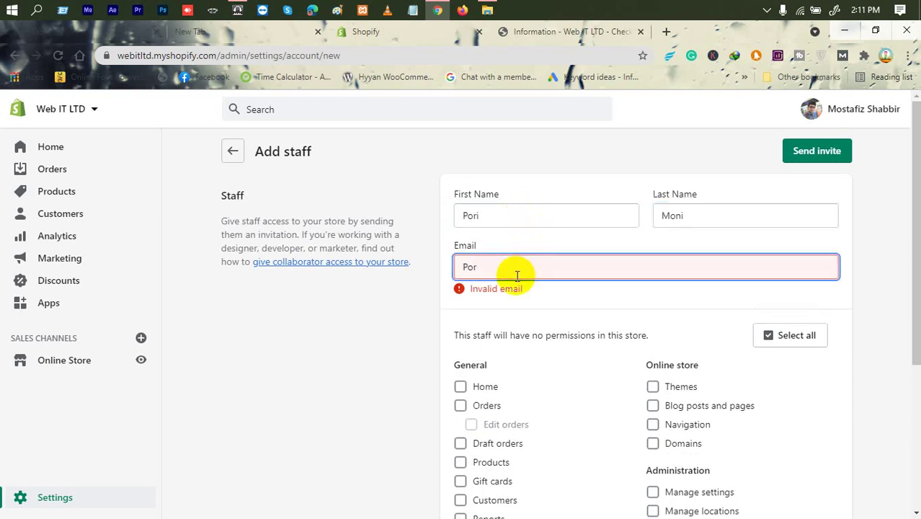
key(BackSpace)
key(BackSpace)
key(BackSpace)
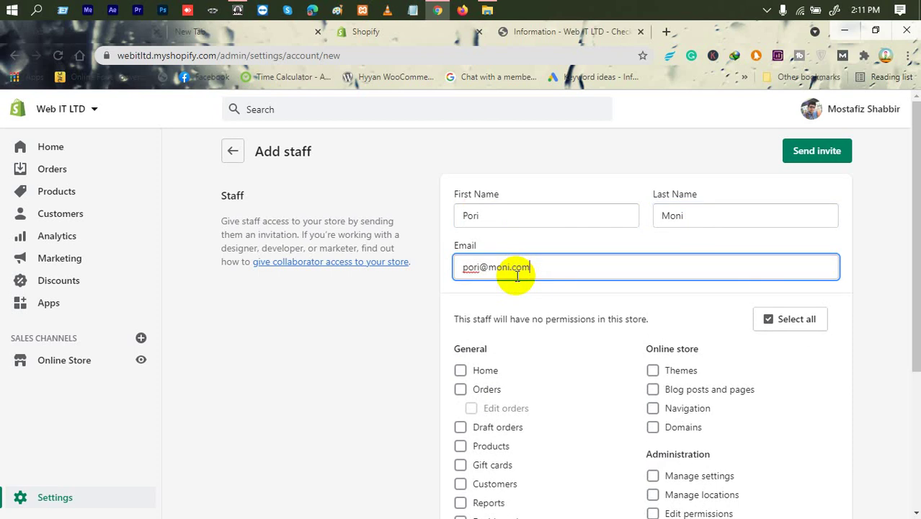
scroll(531, 306, down, 2)
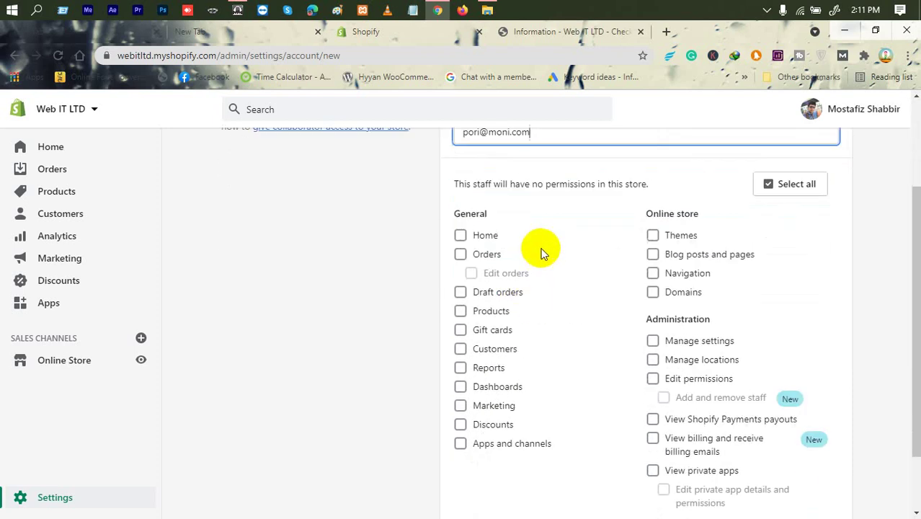
Step: Grant the staff member Home access, then every permission
click(453, 182)
triple_click(454, 183)
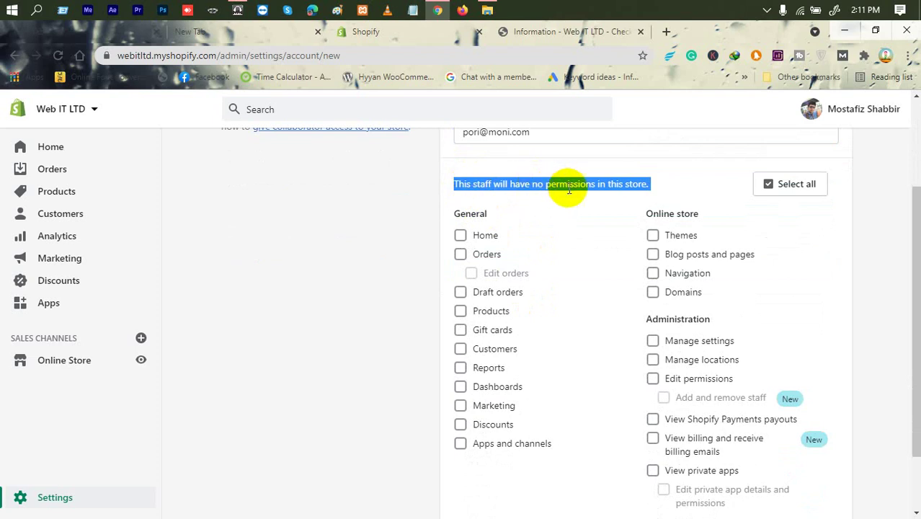
click(483, 235)
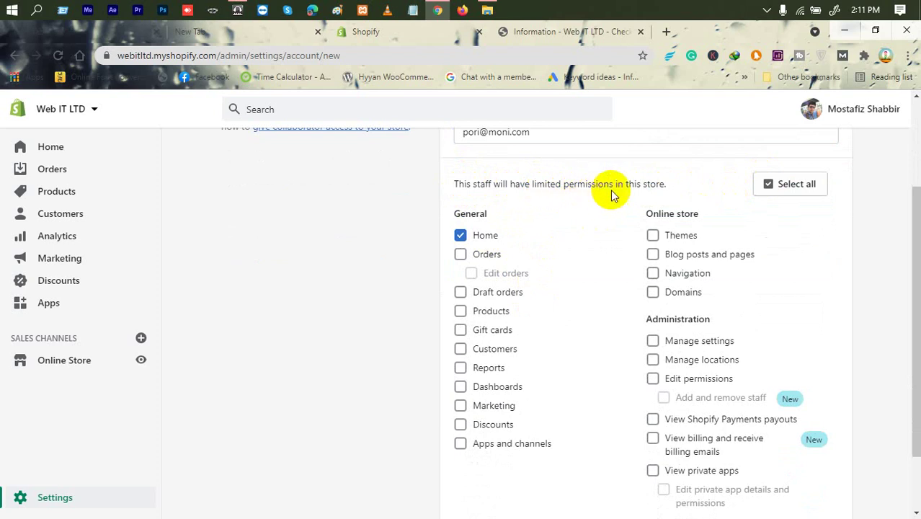
click(768, 186)
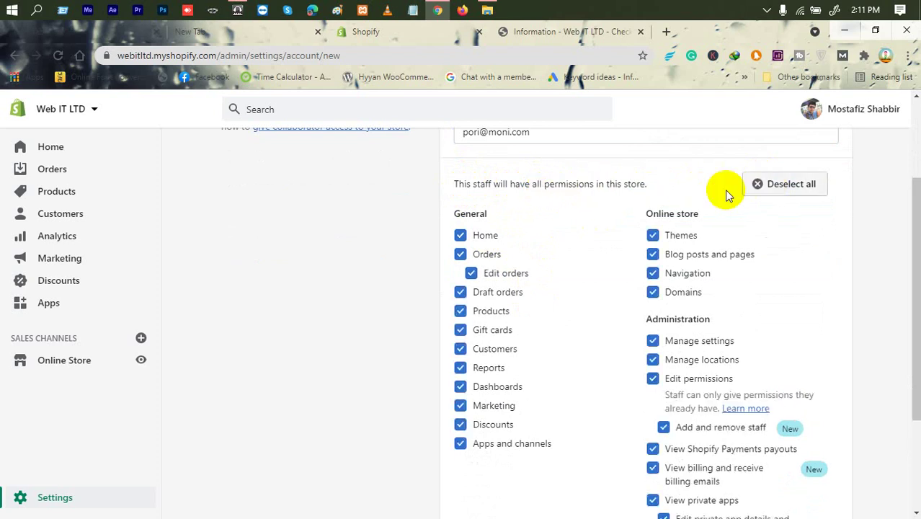
double_click(475, 184)
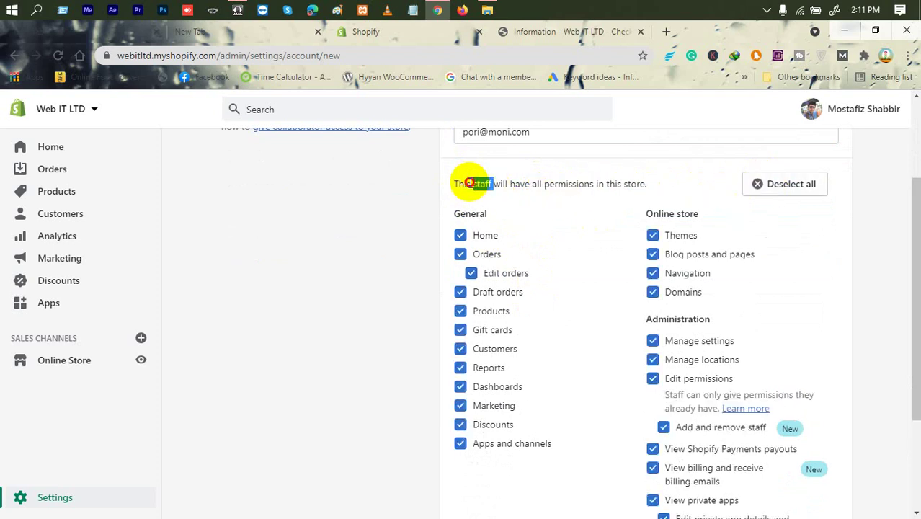
click(474, 183)
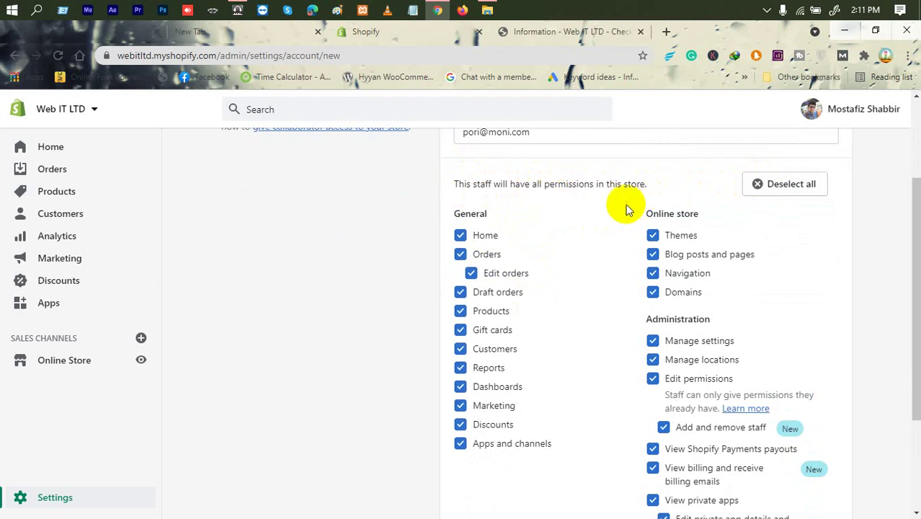
Step: Uncheck and then recheck the Themes and Gift cards permissions
click(668, 237)
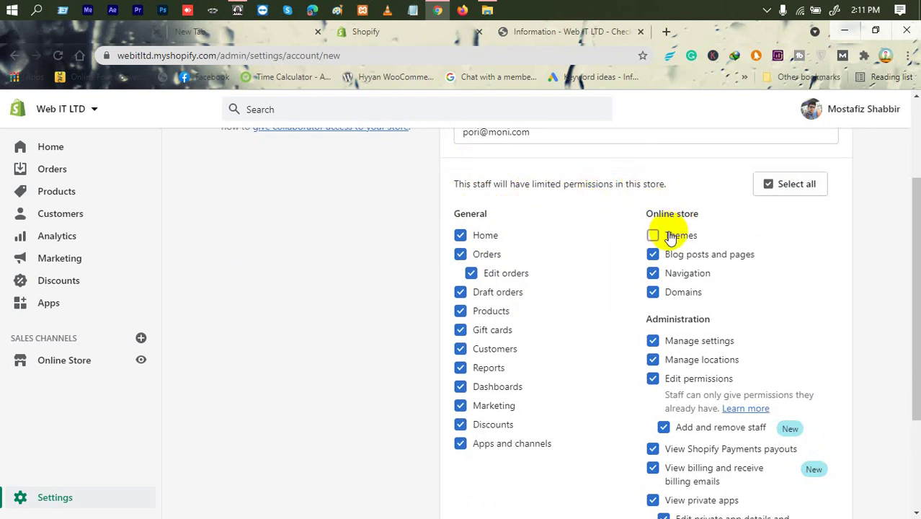
scroll(675, 243, down, 3)
scroll(668, 247, up, 3)
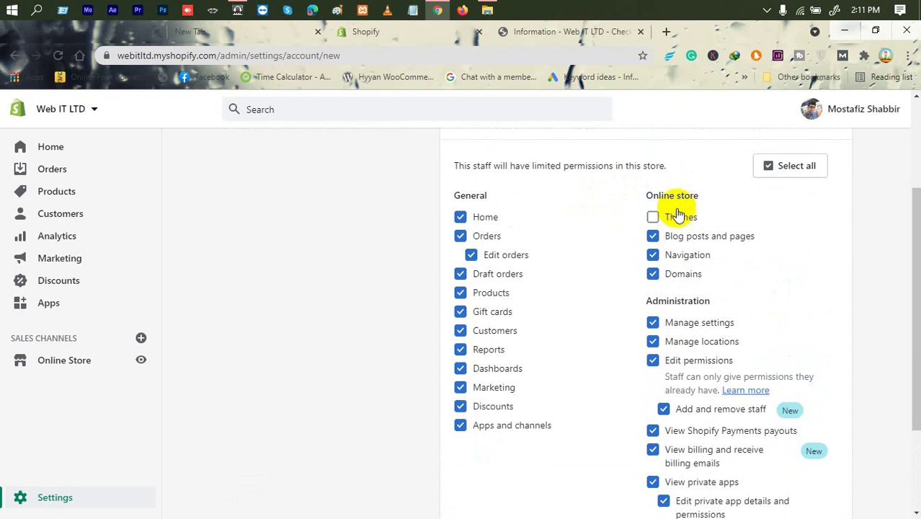
click(655, 216)
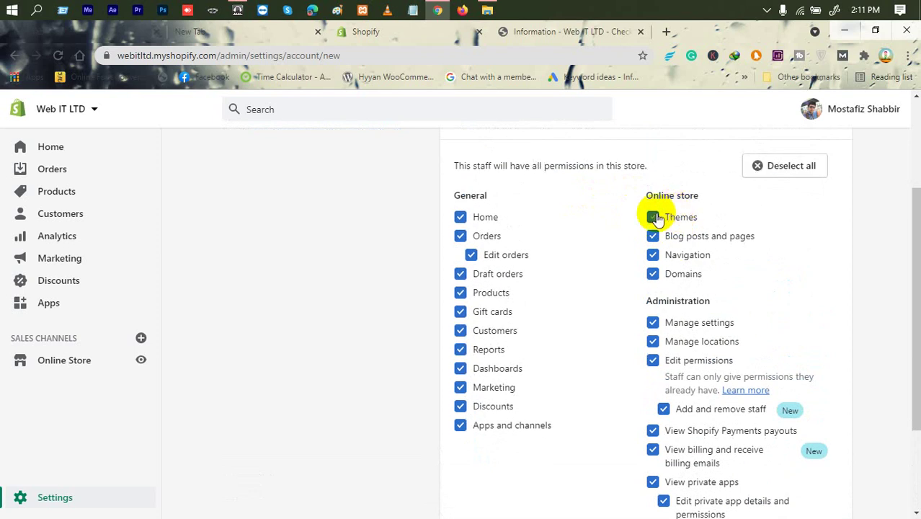
click(490, 311)
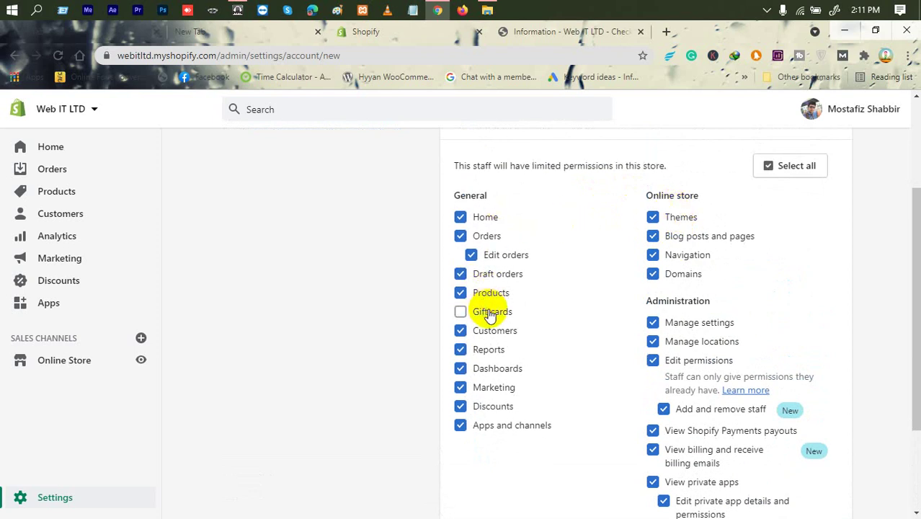
click(489, 314)
scroll(596, 233, down, 2)
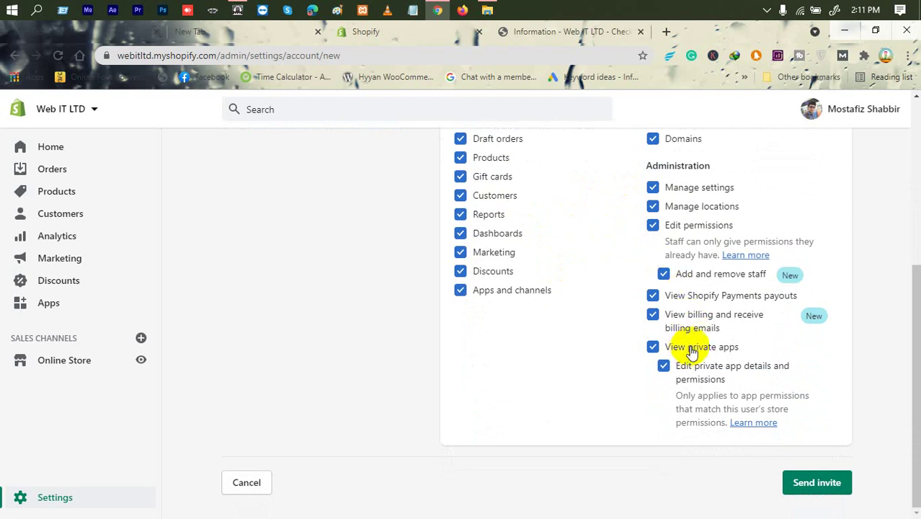
scroll(691, 350, up, 3)
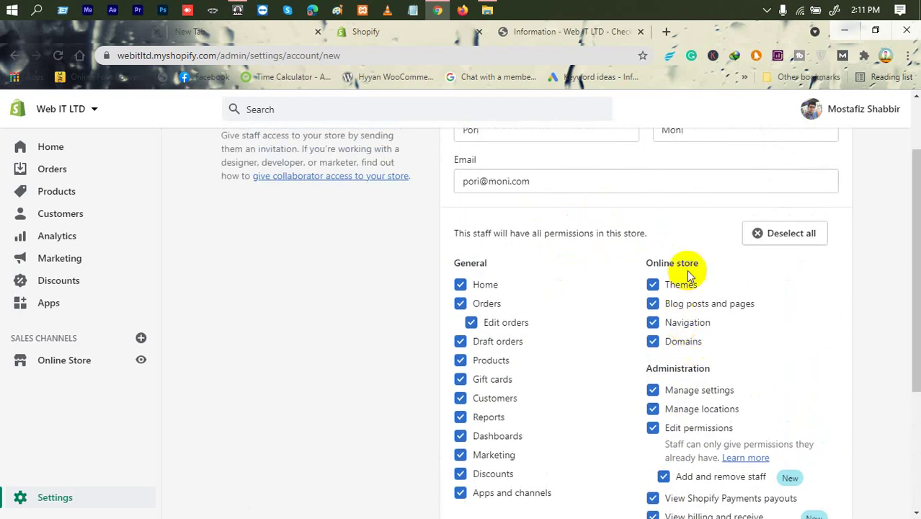
Step: Uncheck Themes, Domains and Products, then recheck all three
click(681, 284)
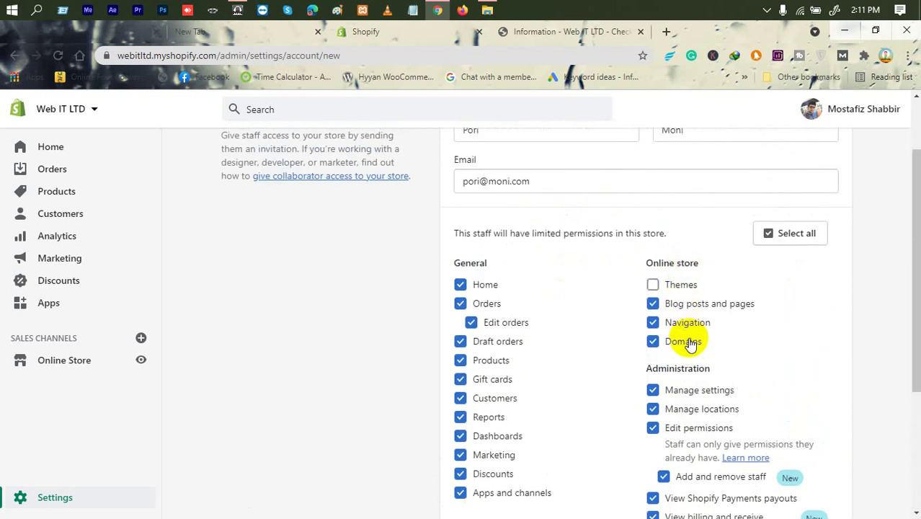
click(689, 342)
click(475, 359)
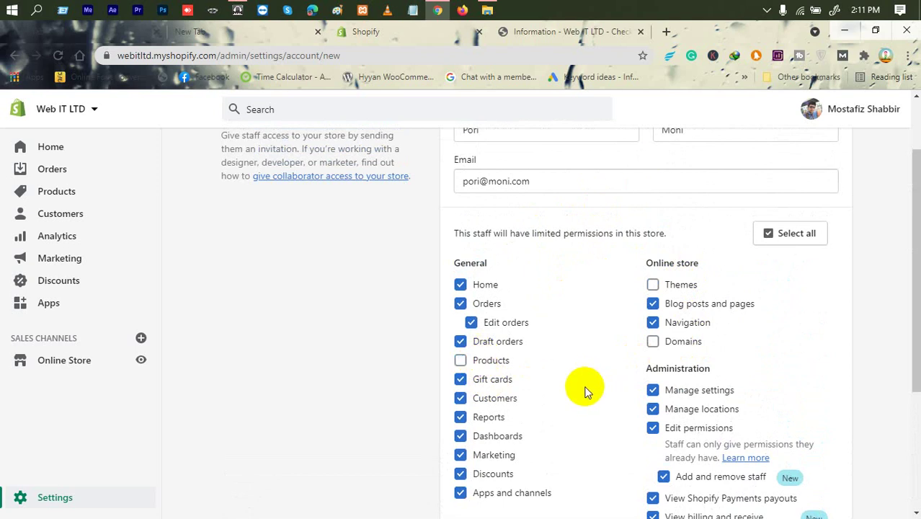
scroll(585, 390, down, 1)
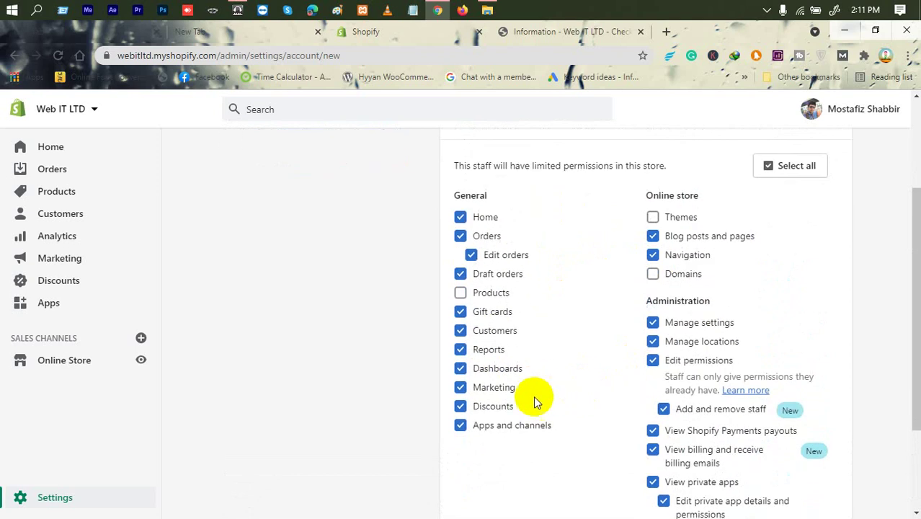
click(492, 296)
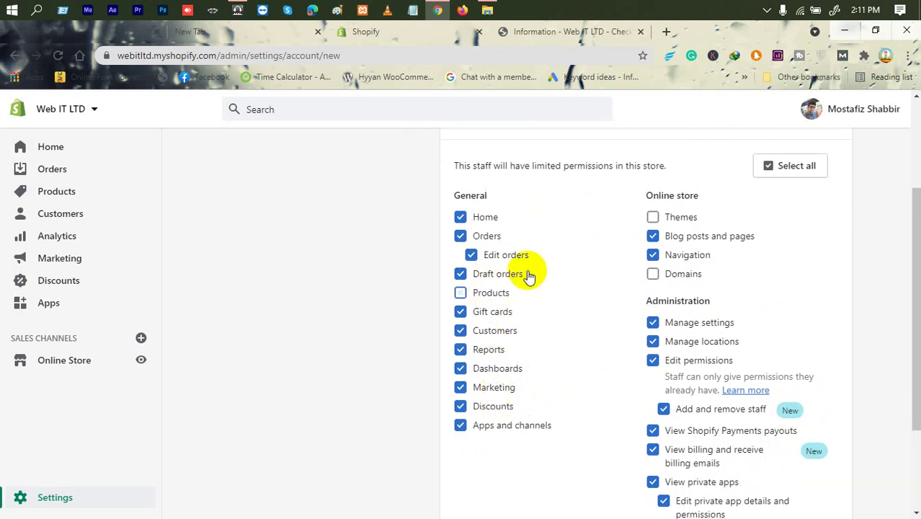
click(694, 220)
click(657, 274)
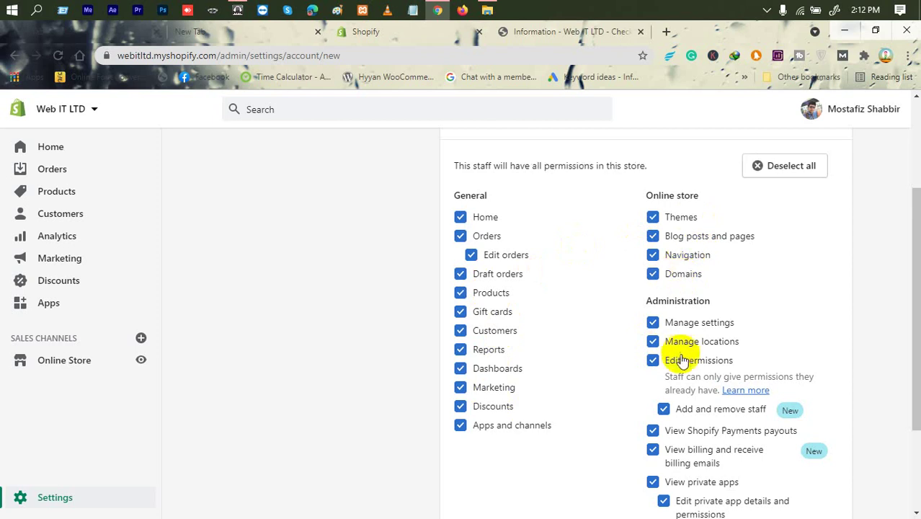
Step: Uncheck Domains and Blog posts and pages so permissions read as limited
click(686, 274)
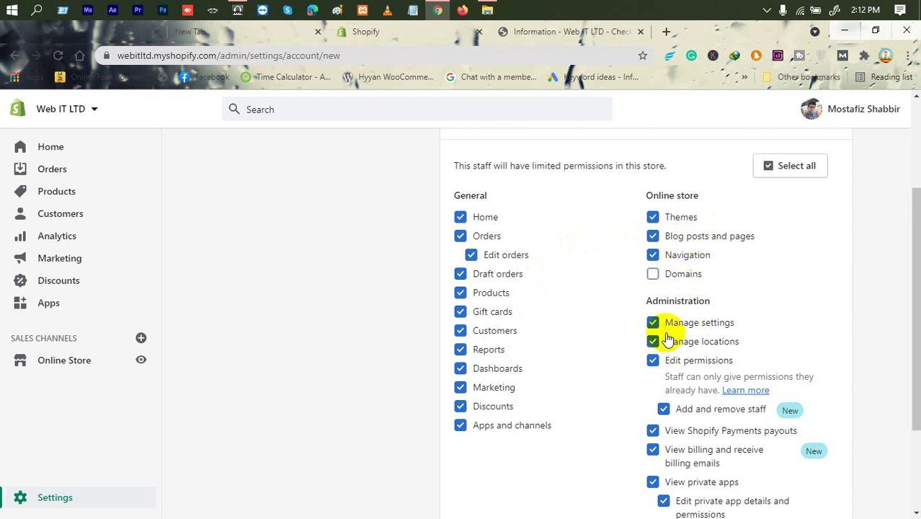
click(678, 236)
scroll(544, 320, down, 3)
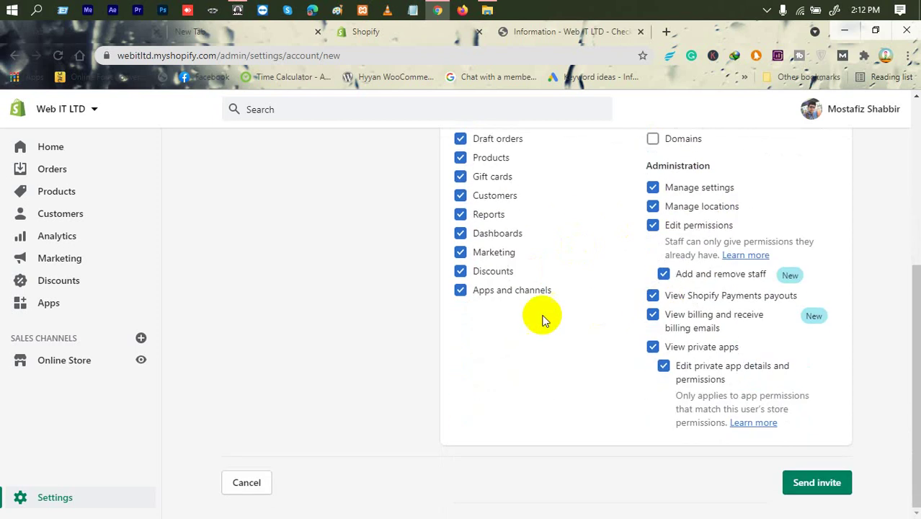
scroll(540, 317, up, 3)
scroll(545, 318, down, 3)
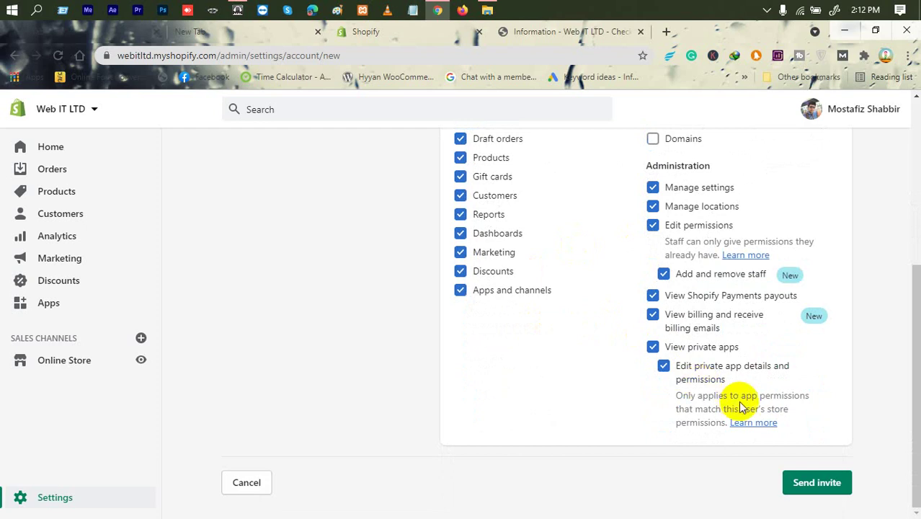
scroll(739, 407, up, 5)
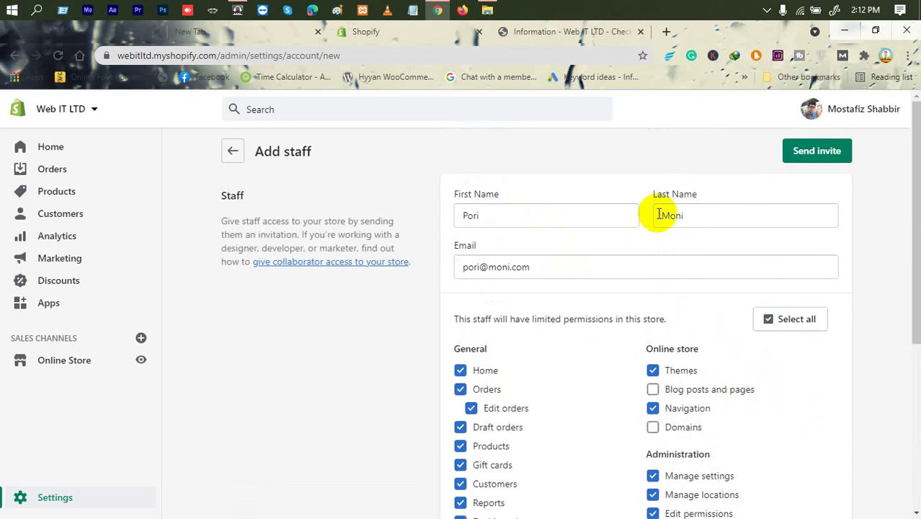
Step: Review the entered first name and e-mail address on the Add staff form
drag(586, 218, 384, 212)
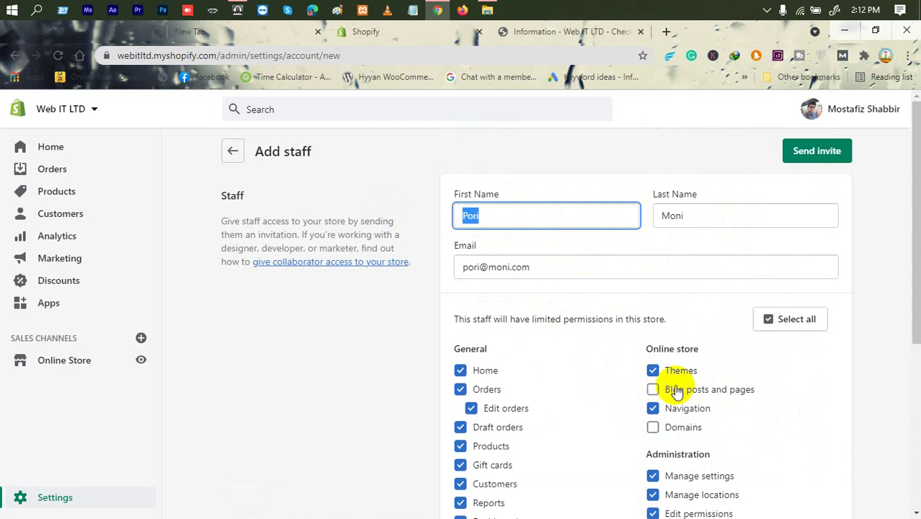
click(699, 290)
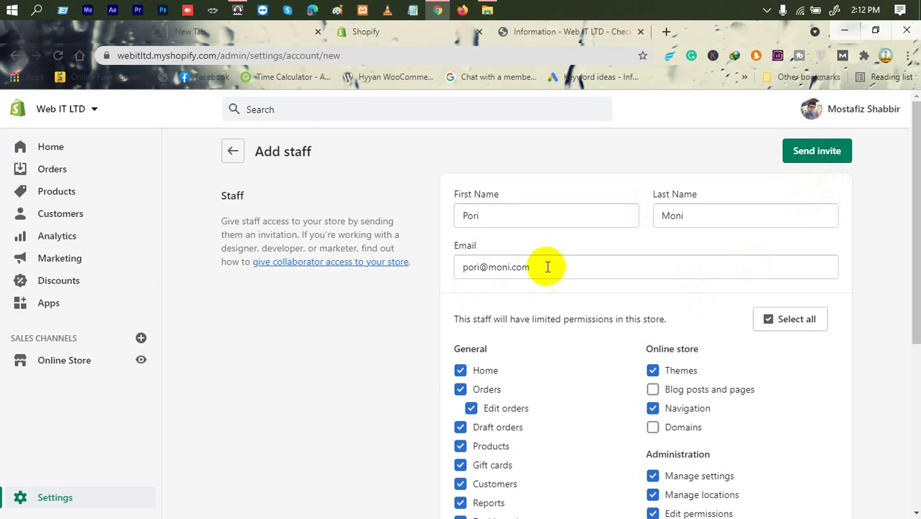
drag(546, 267, 326, 247)
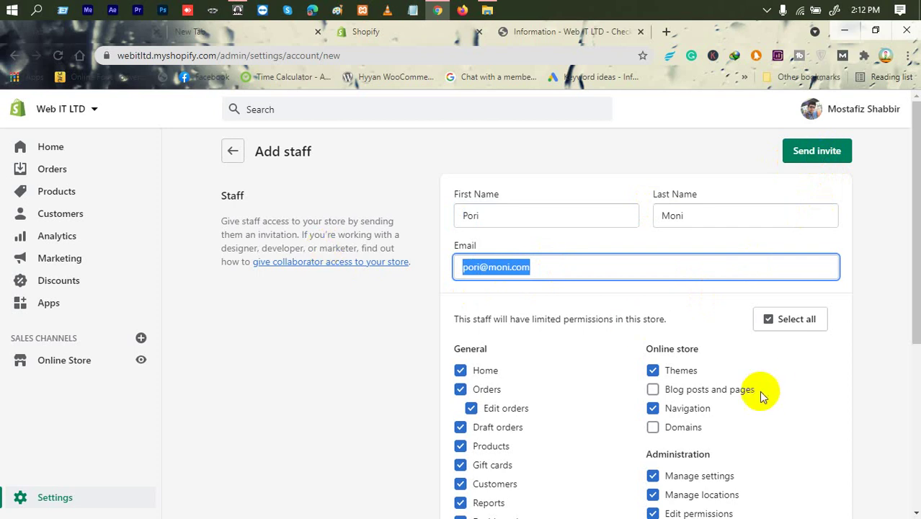
scroll(679, 401, down, 4)
scroll(677, 395, up, 4)
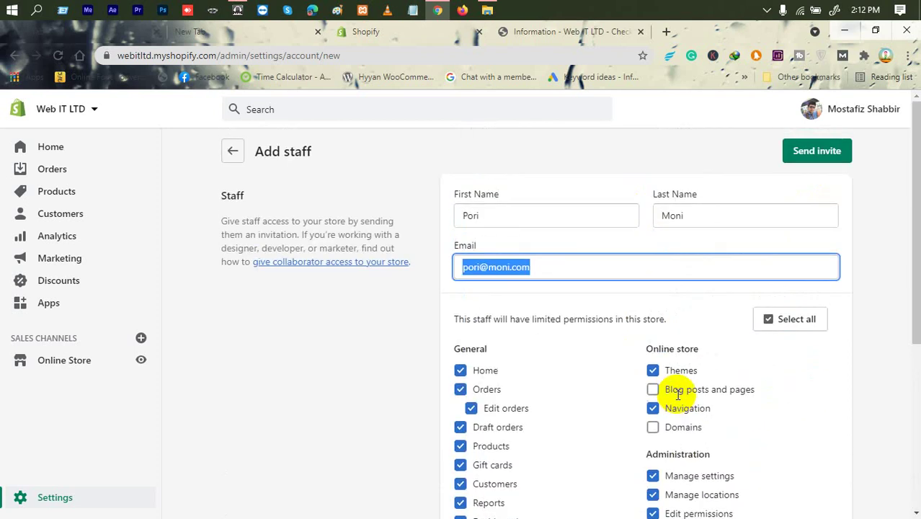
Step: Leave the unsent staff invite and return to Users and permissions
click(238, 150)
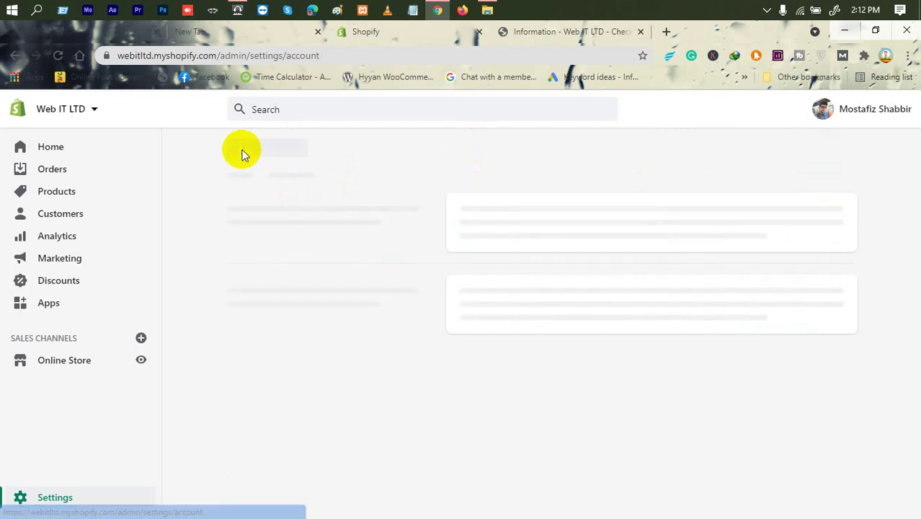
scroll(541, 324, down, 5)
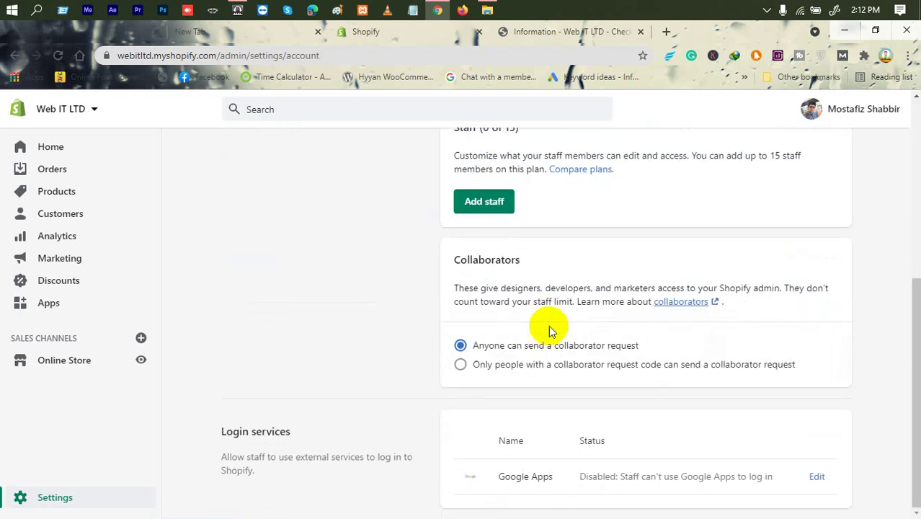
scroll(549, 325, up, 4)
scroll(549, 275, down, 1)
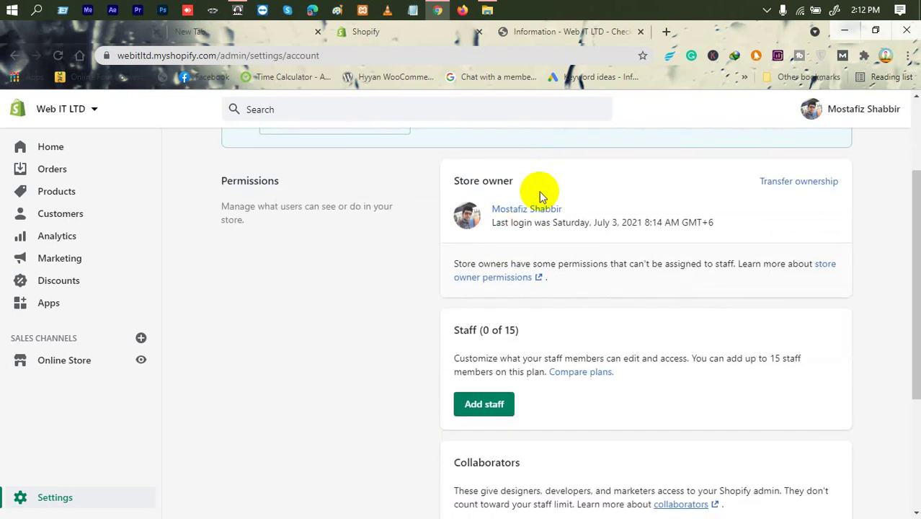
Step: Go back from Users and permissions to the main Settings overview
drag(474, 181, 543, 178)
scroll(526, 331, down, 3)
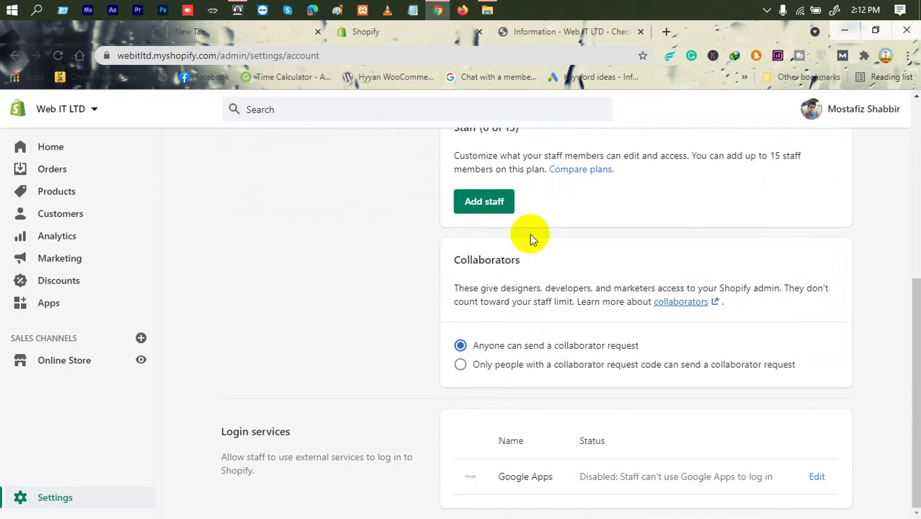
scroll(566, 283, up, 5)
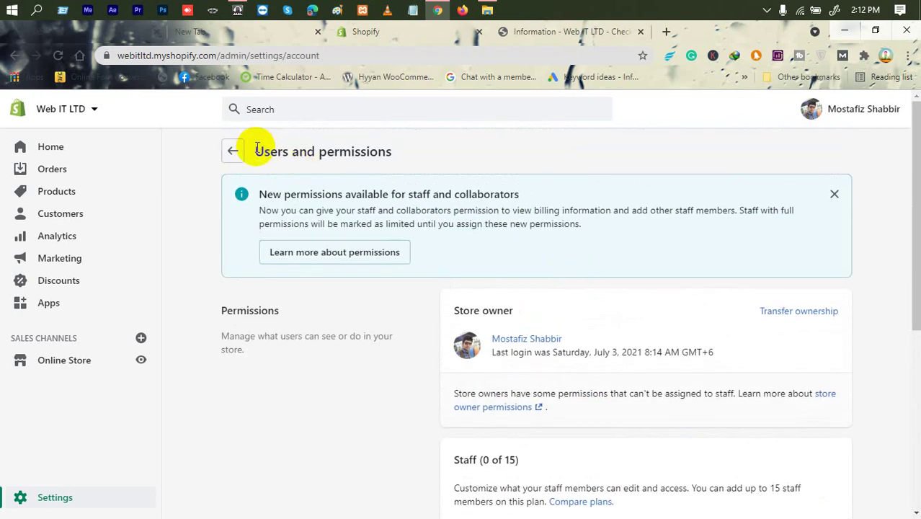
drag(257, 148, 436, 147)
click(237, 149)
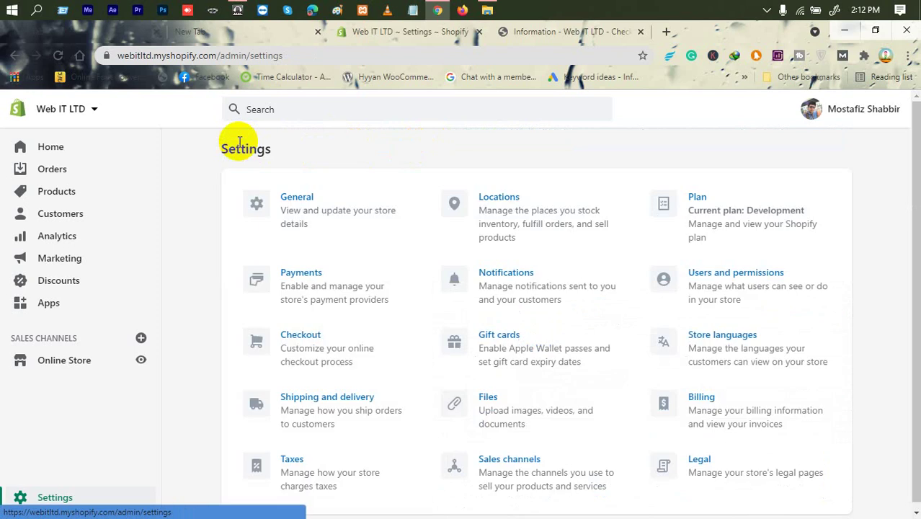
Step: Open the plan options and compare Advanced's 15 staff limit with Shopify Plan's 5
click(712, 209)
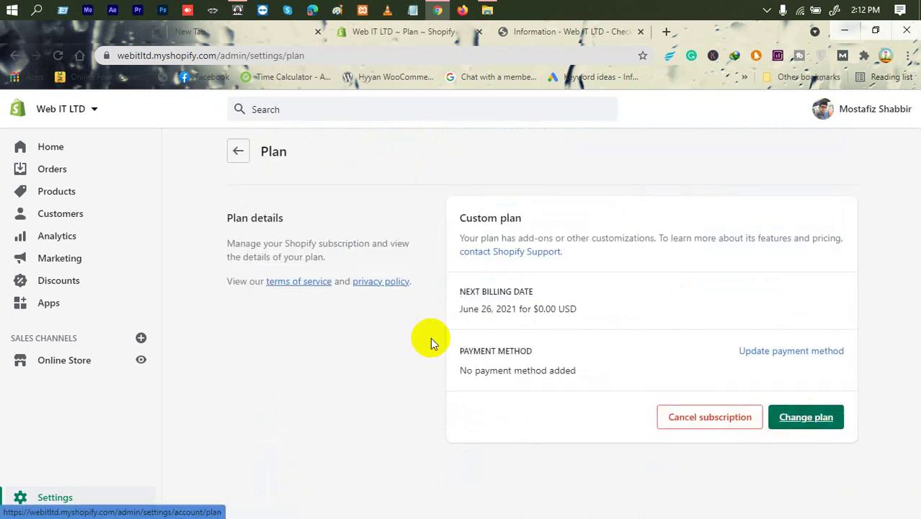
click(801, 420)
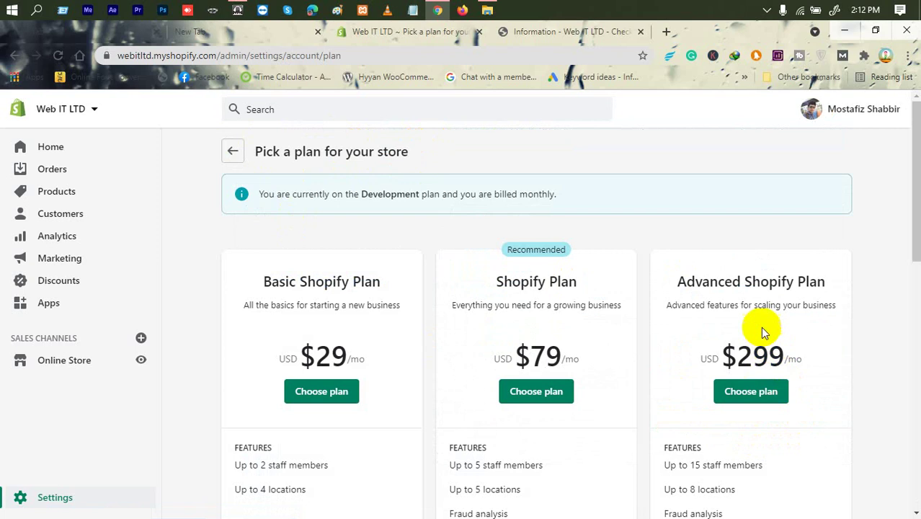
double_click(732, 281)
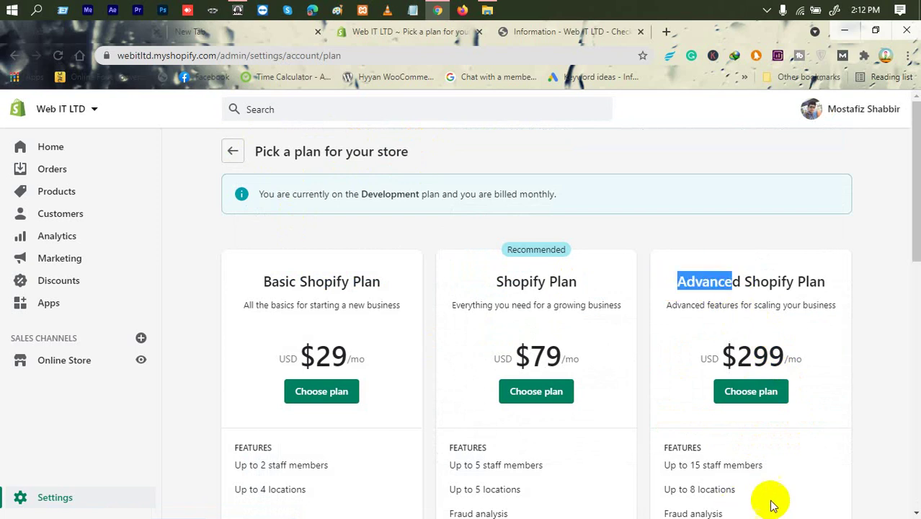
drag(765, 464, 671, 470)
click(657, 474)
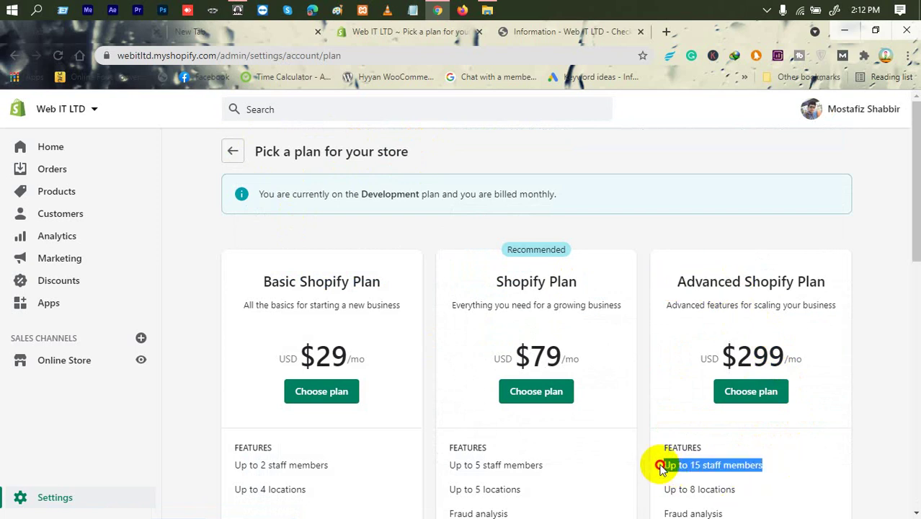
drag(542, 465, 472, 465)
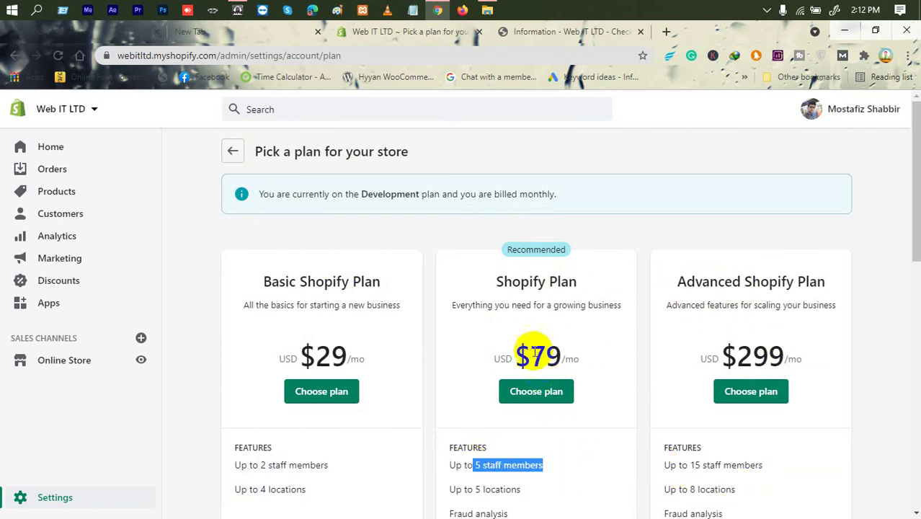
click(541, 348)
double_click(492, 465)
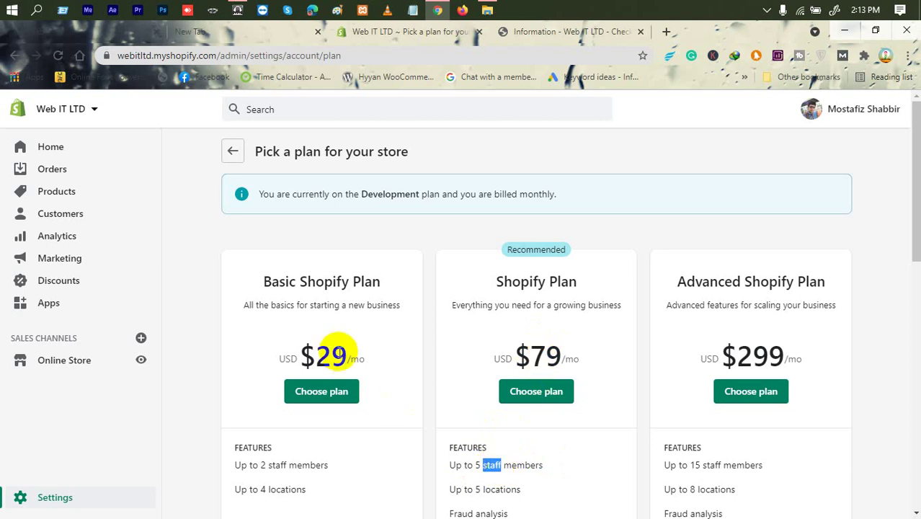
Step: Check the Basic plan's $29 price and staff limits, then return to Settings
drag(336, 351, 309, 354)
double_click(335, 356)
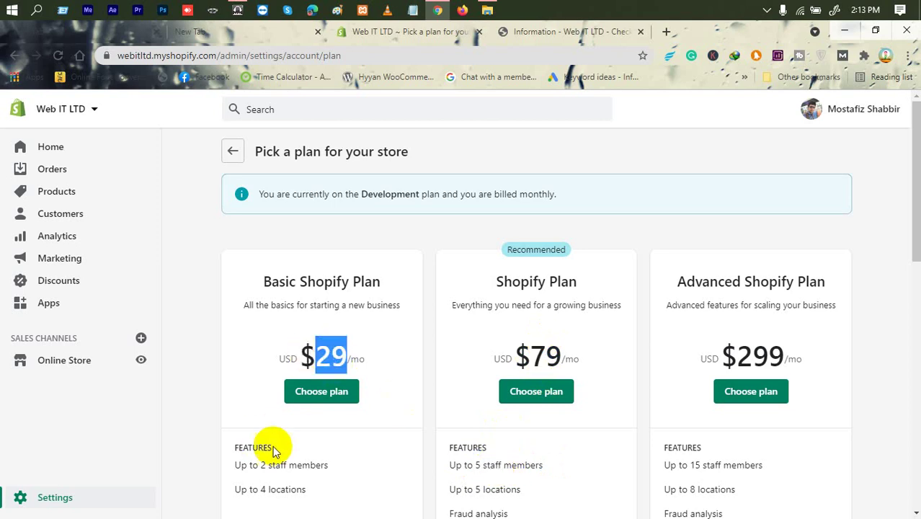
drag(266, 467, 345, 472)
click(342, 469)
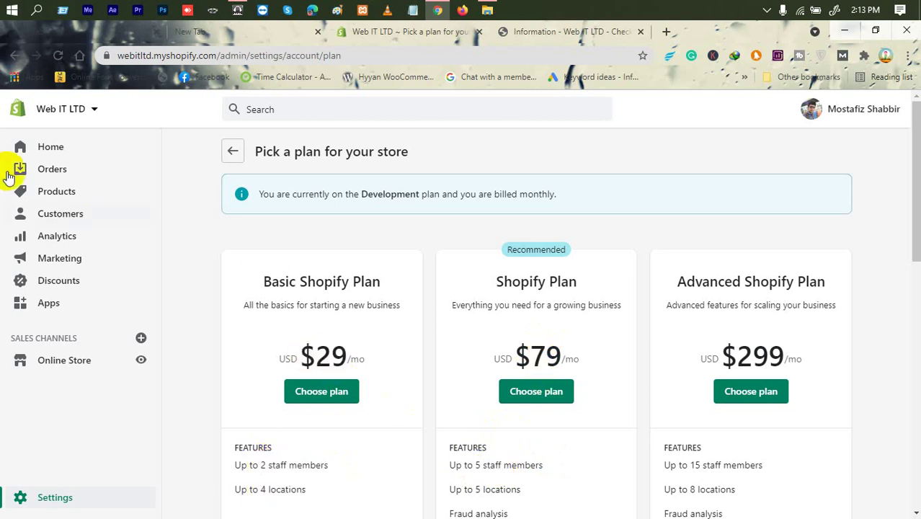
scroll(350, 241, down, 5)
scroll(377, 196, up, 5)
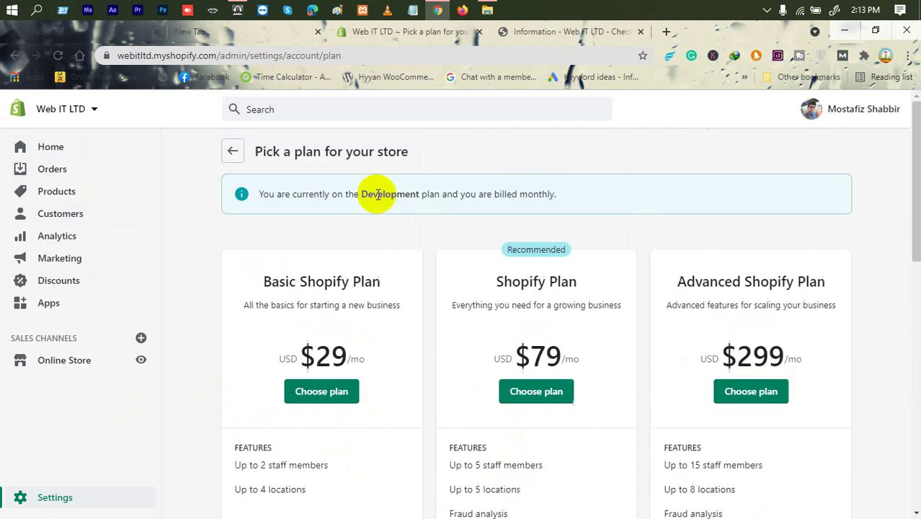
click(233, 155)
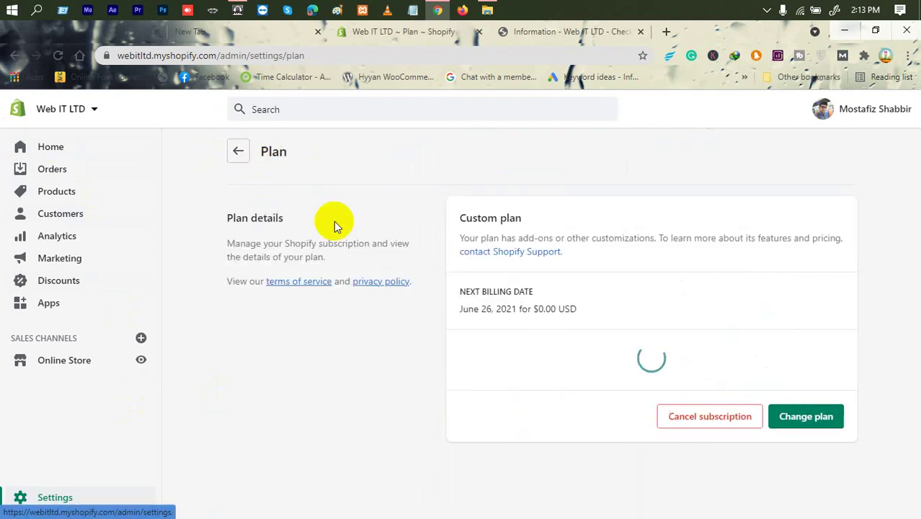
click(238, 155)
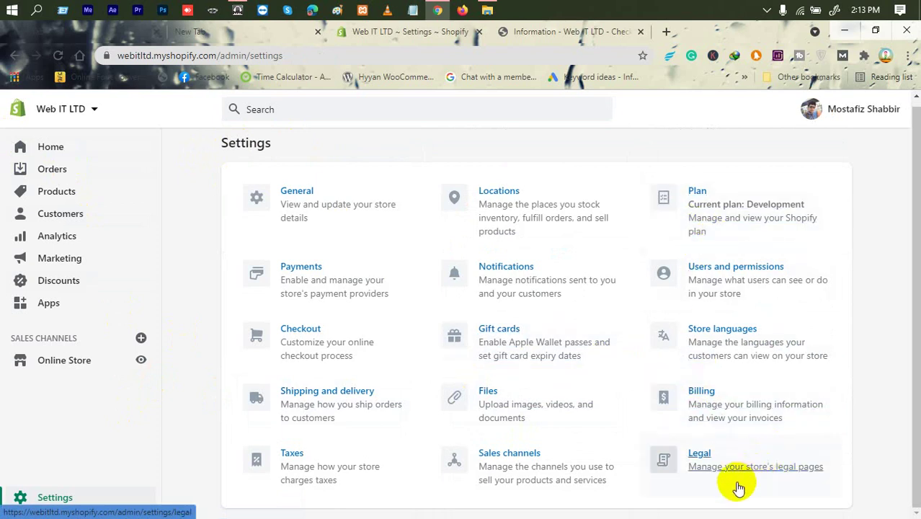
Step: In the Files library, preview the bow1 JPG and copy its link
click(511, 408)
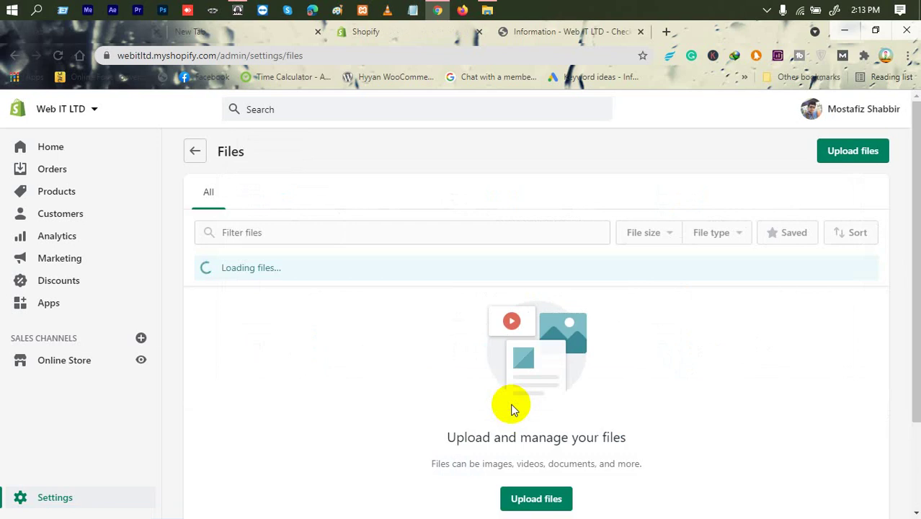
scroll(512, 408, down, 5)
scroll(512, 408, up, 3)
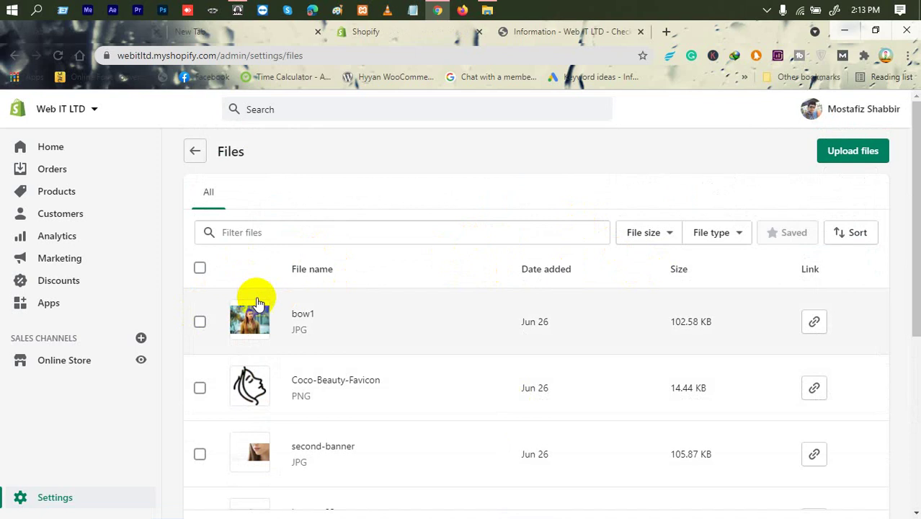
scroll(188, 288, down, 1)
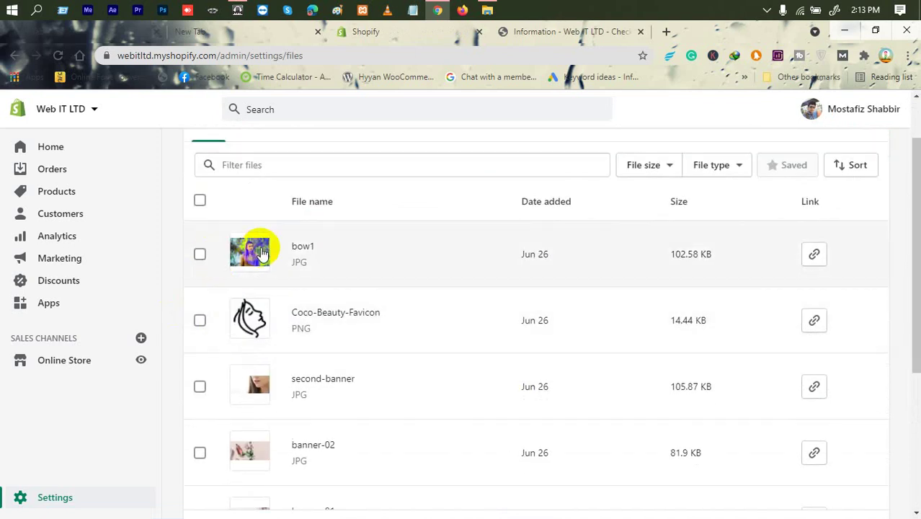
click(246, 248)
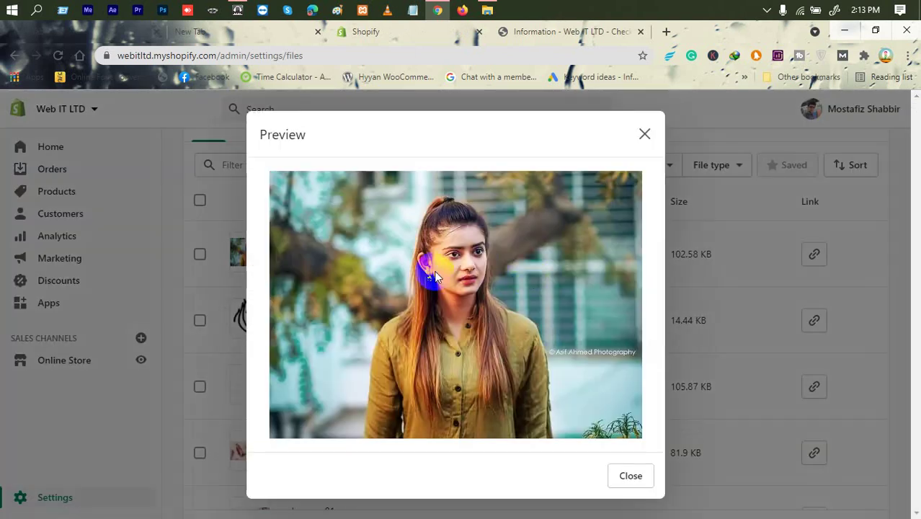
click(640, 133)
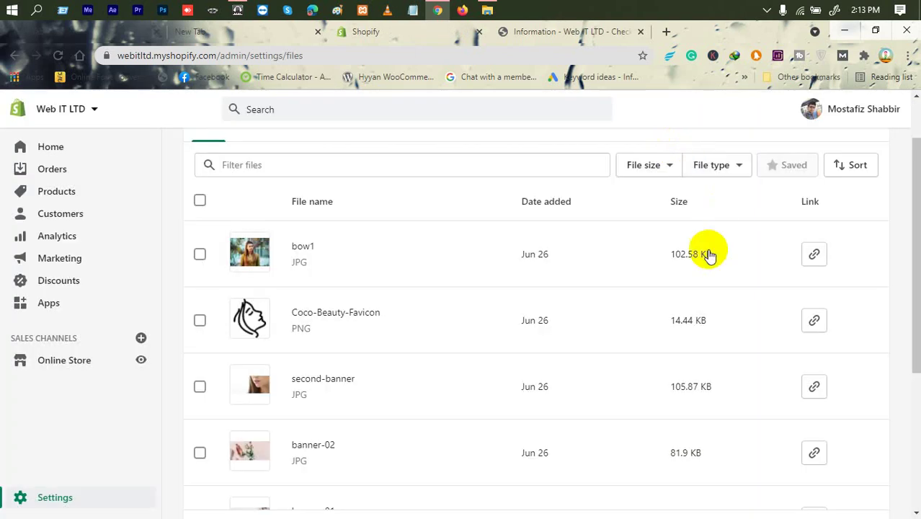
click(814, 256)
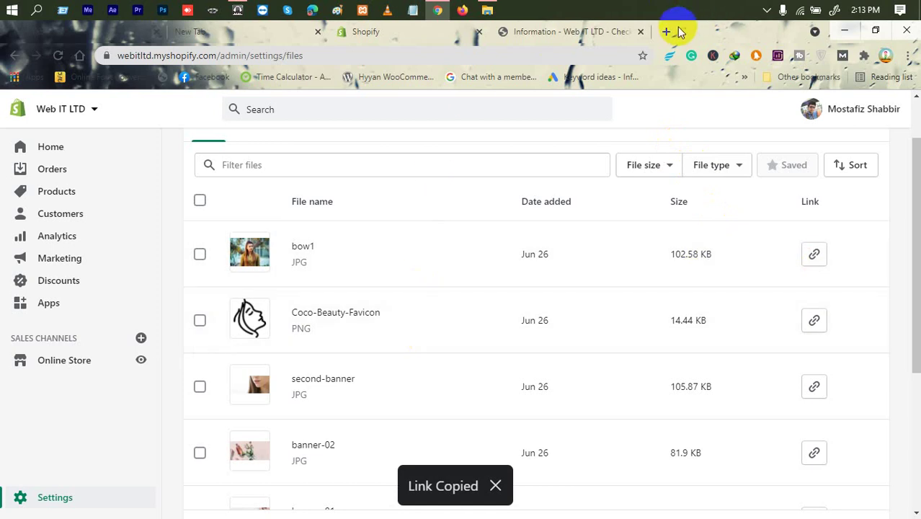
click(664, 34)
key(ctrl+v)
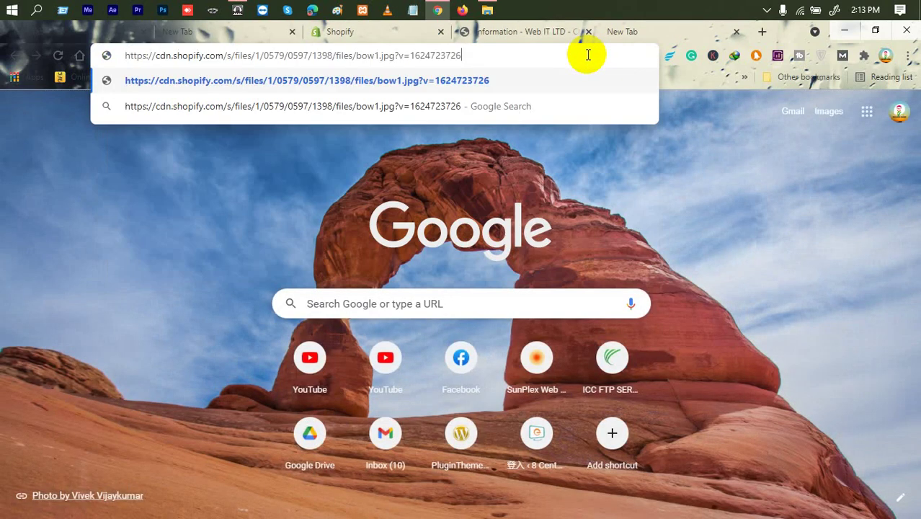
key(Return)
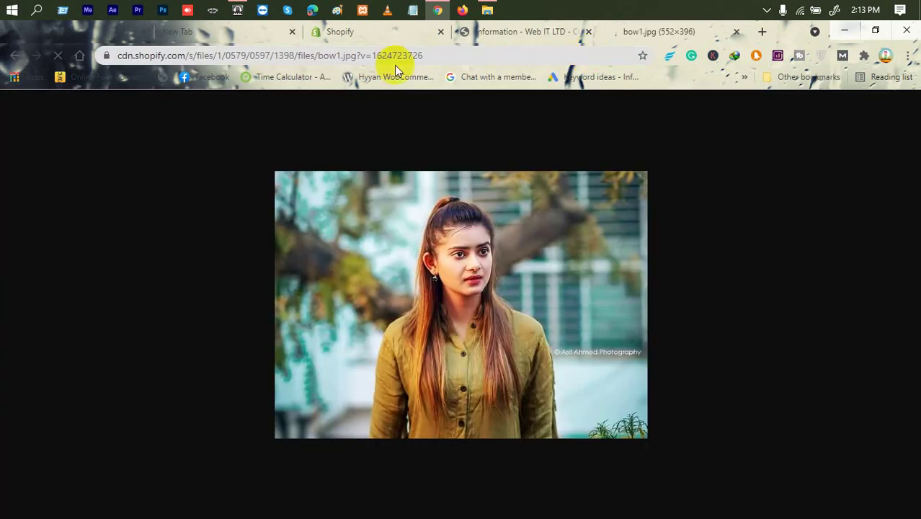
click(288, 57)
triple_click(160, 55)
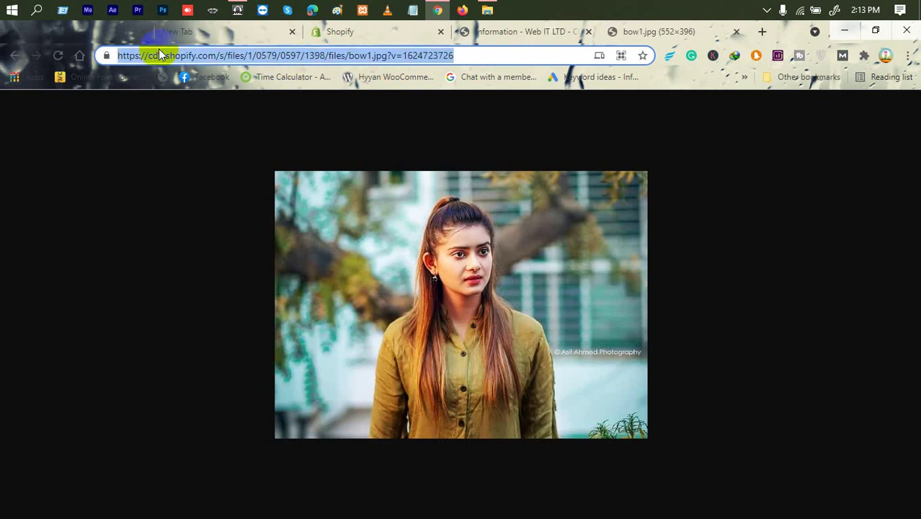
click(734, 34)
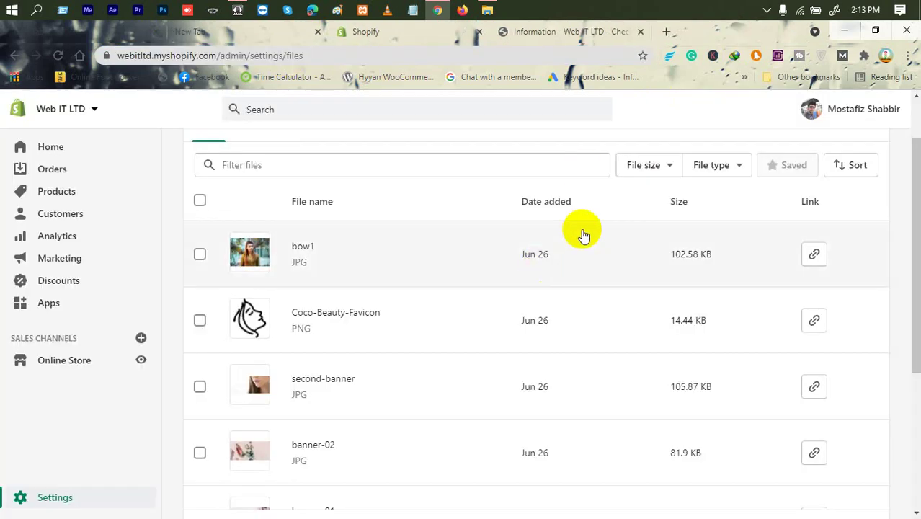
Step: Browse the Files list and open, then dismiss, the File size filter
scroll(570, 252, down, 3)
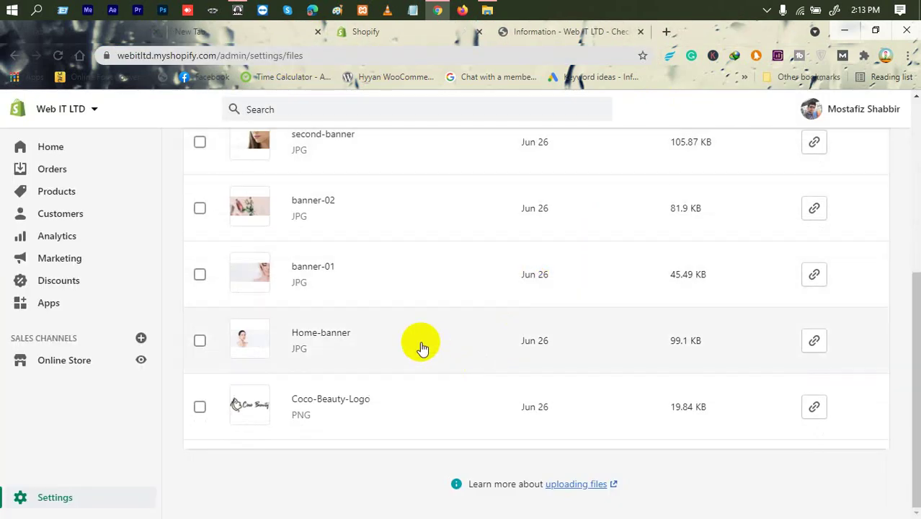
scroll(419, 313, up, 3)
scroll(469, 298, up, 3)
scroll(487, 313, down, 5)
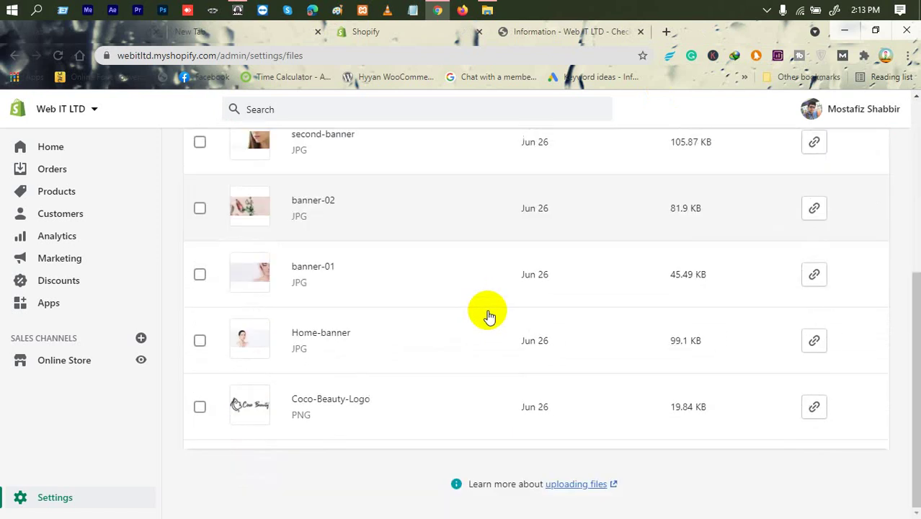
scroll(773, 406, up, 4)
scroll(772, 406, up, 1)
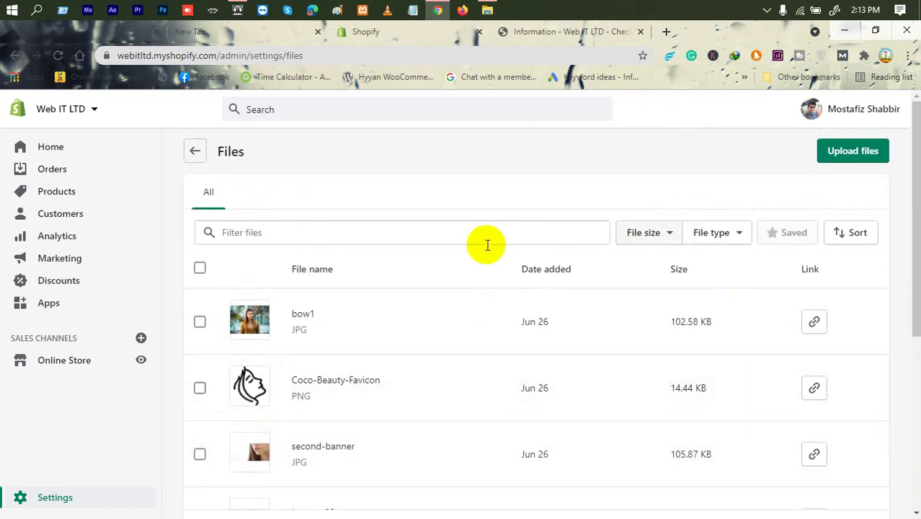
click(624, 235)
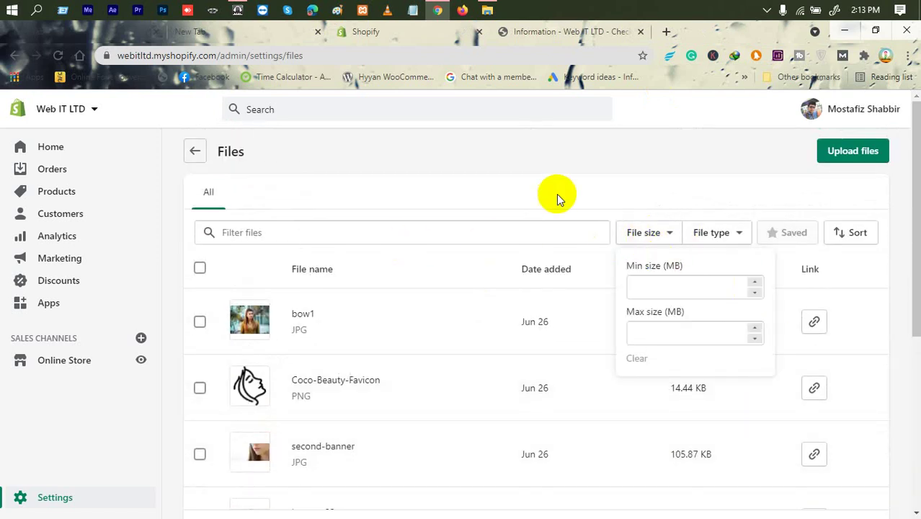
click(263, 204)
Step: Preview the banner-02 image and close the preview
scroll(304, 282, down, 4)
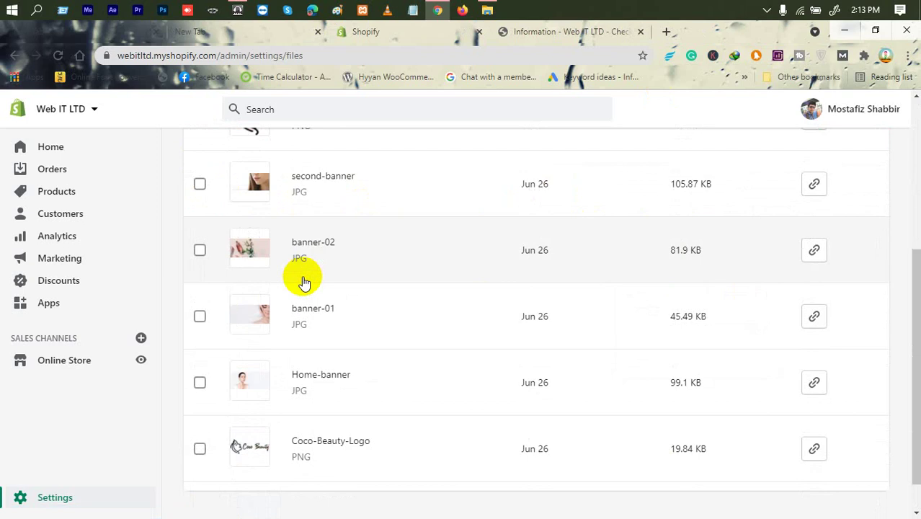
scroll(304, 282, down, 1)
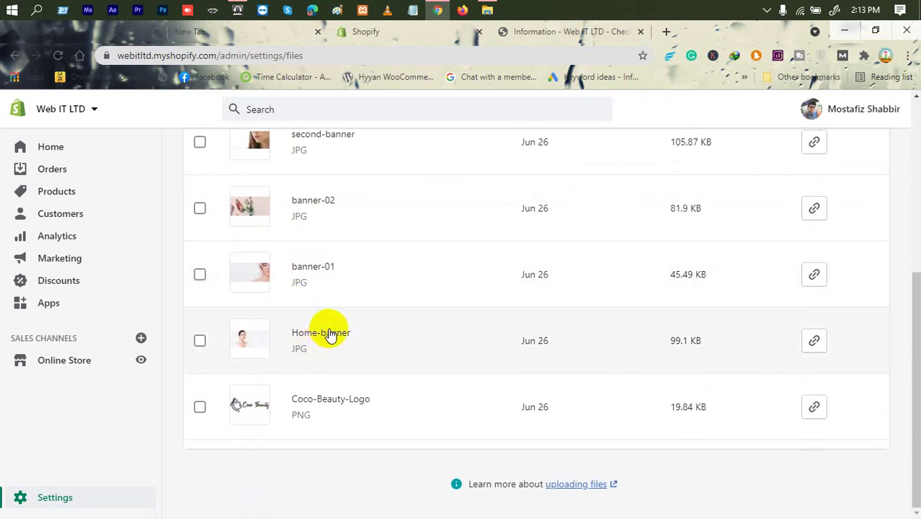
click(293, 202)
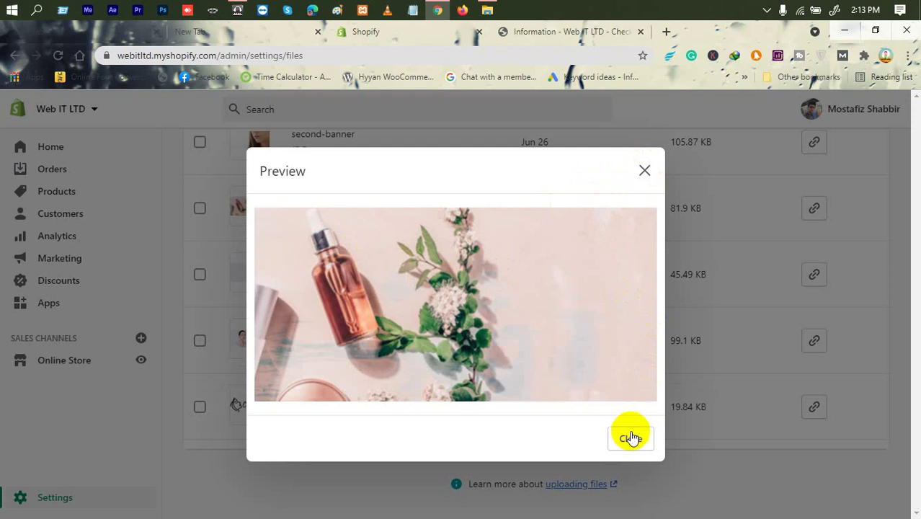
click(630, 437)
scroll(620, 372, up, 5)
scroll(625, 377, down, 5)
scroll(627, 377, up, 5)
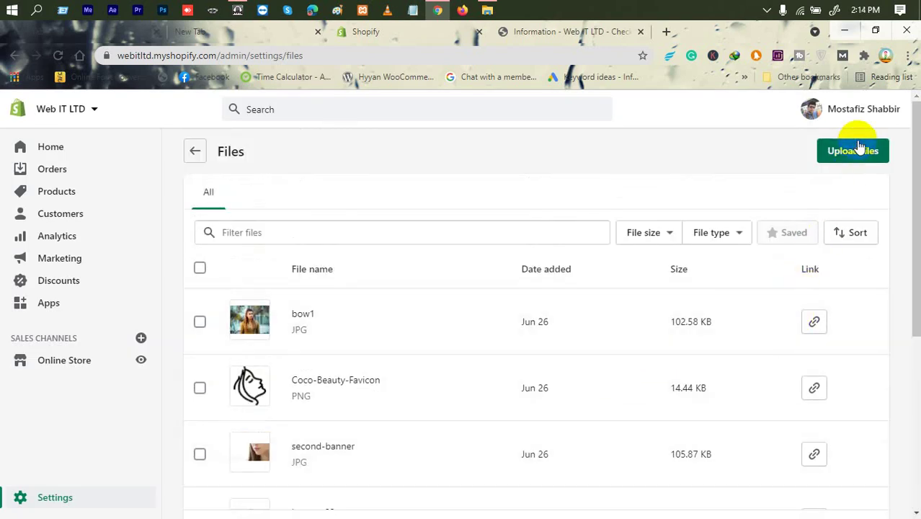
Step: Start an upload, cancel it, and go back to the Settings overview
click(857, 149)
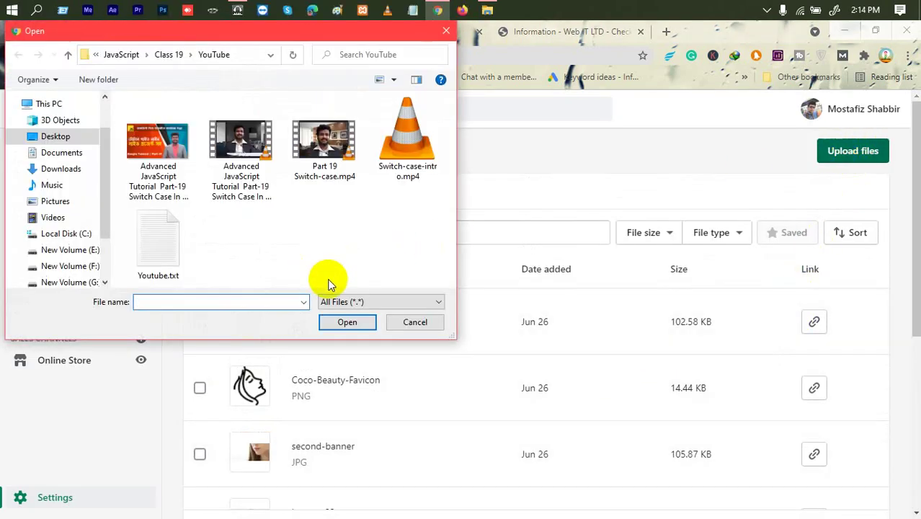
click(412, 322)
scroll(445, 202, down, 2)
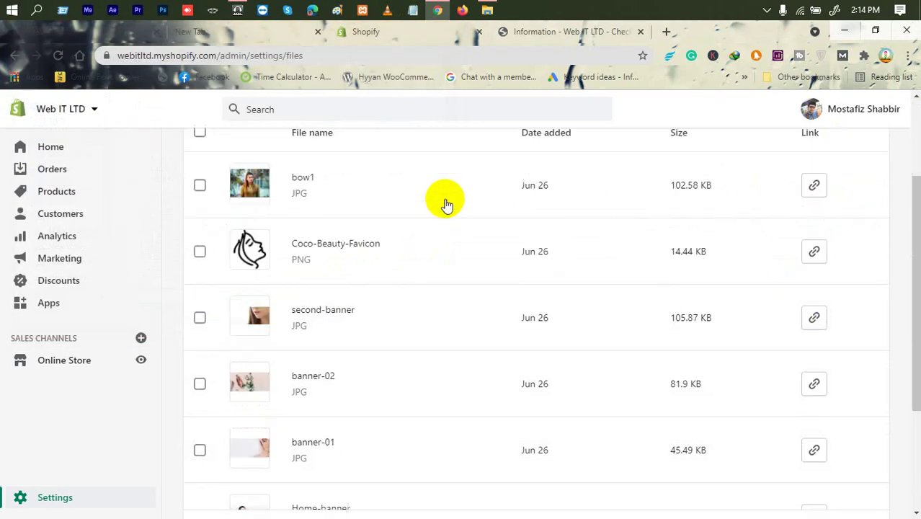
scroll(445, 203, down, 3)
scroll(445, 203, up, 5)
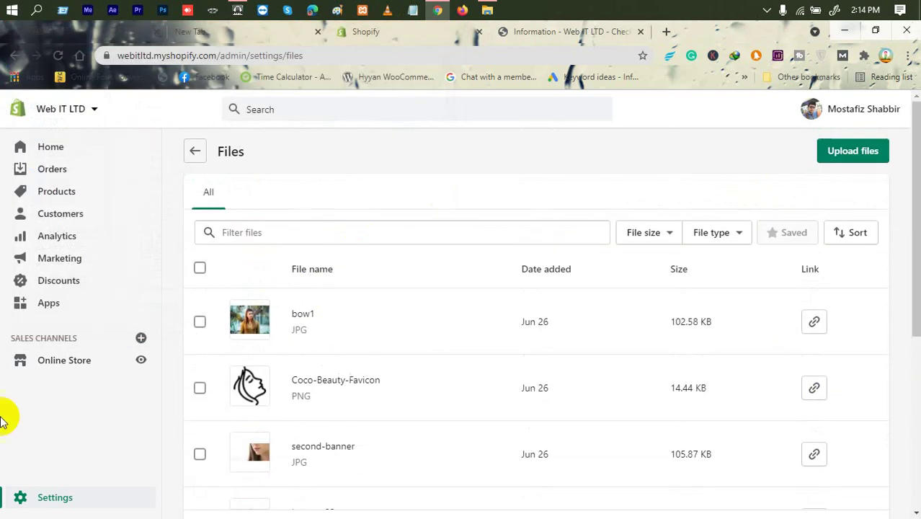
click(75, 493)
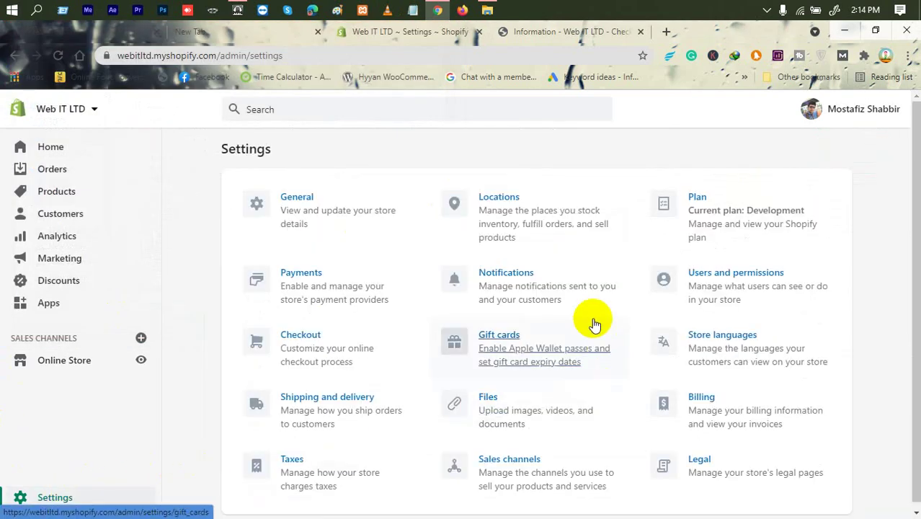